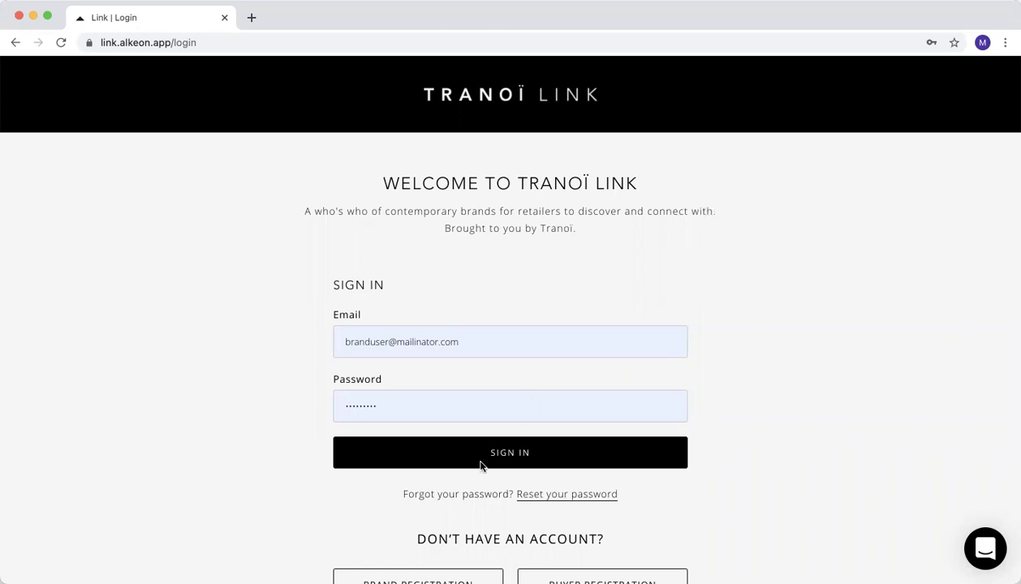
# Sign in to the TRANOÏ brand account with the saved e-mail and password.
pyautogui.click(527, 459)
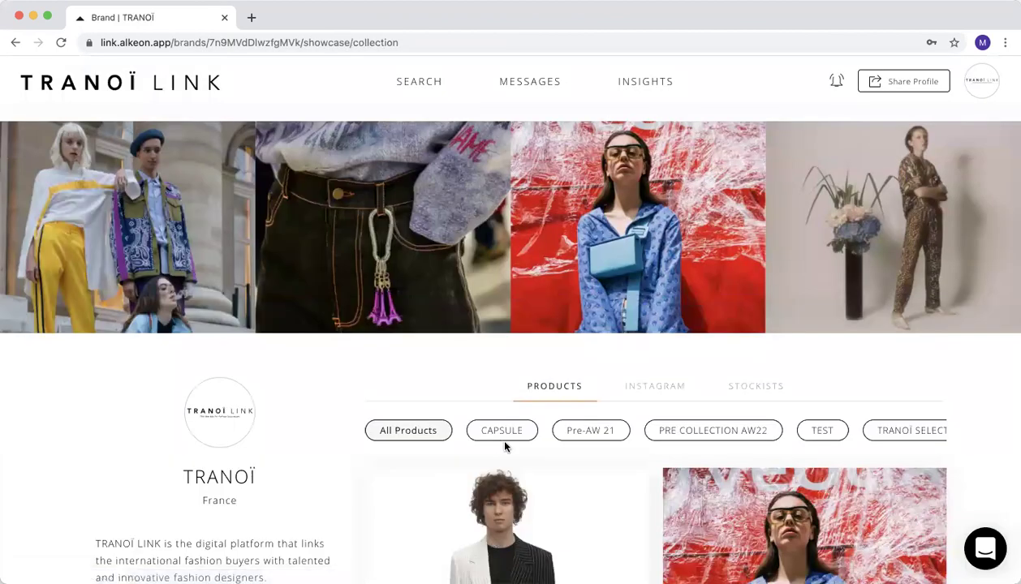
# Invite a co-worker as Manager from Team Members, then dismiss the super-admin error banner.
pyautogui.click(983, 83)
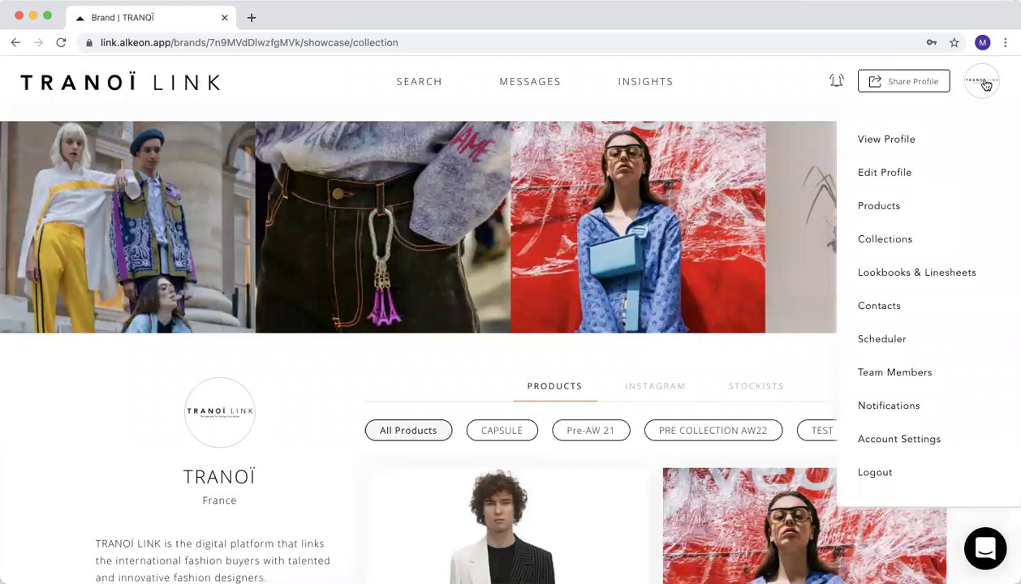
pyautogui.click(887, 380)
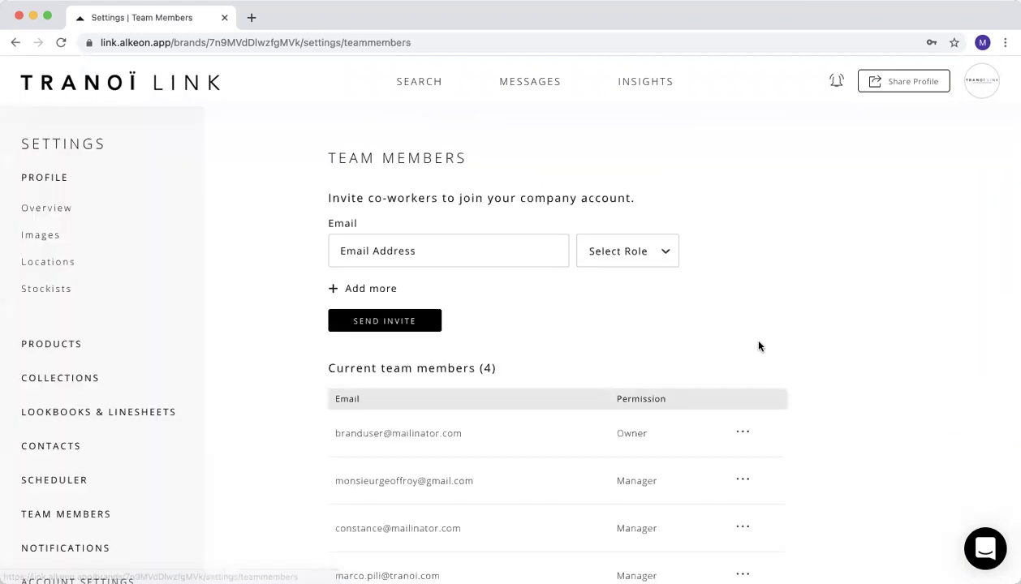
pyautogui.click(349, 253)
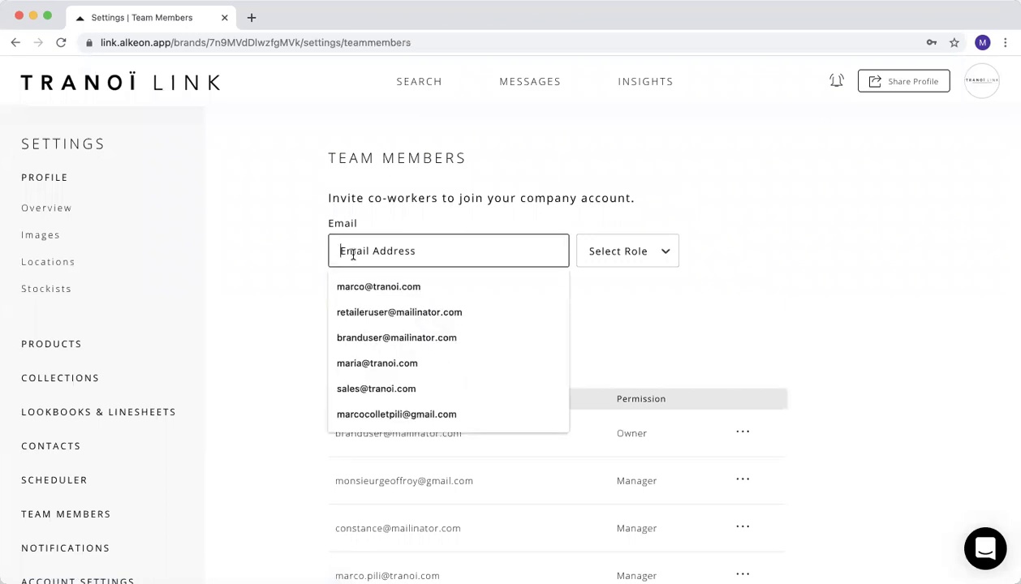
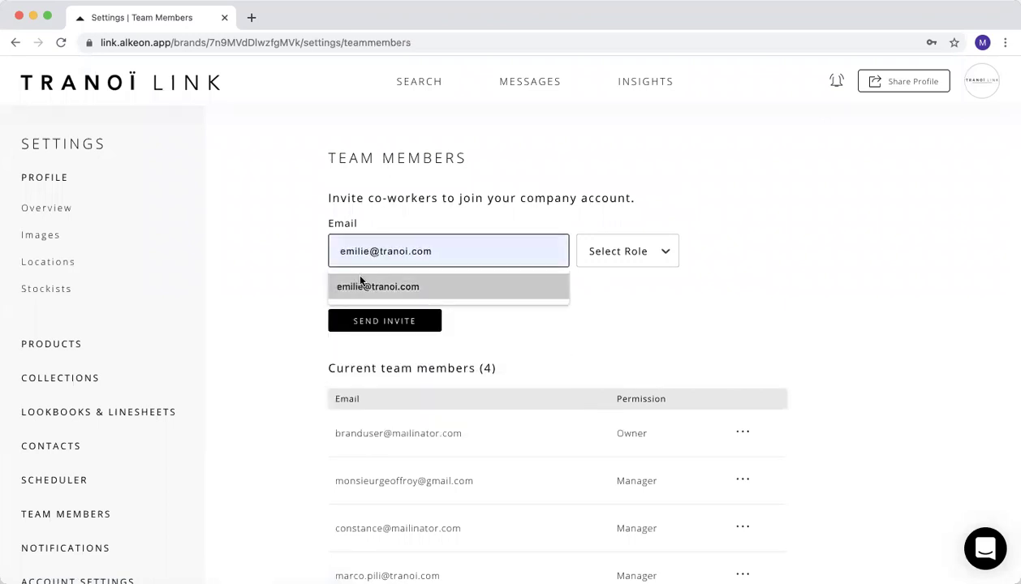
pyautogui.click(362, 284)
pyautogui.click(641, 260)
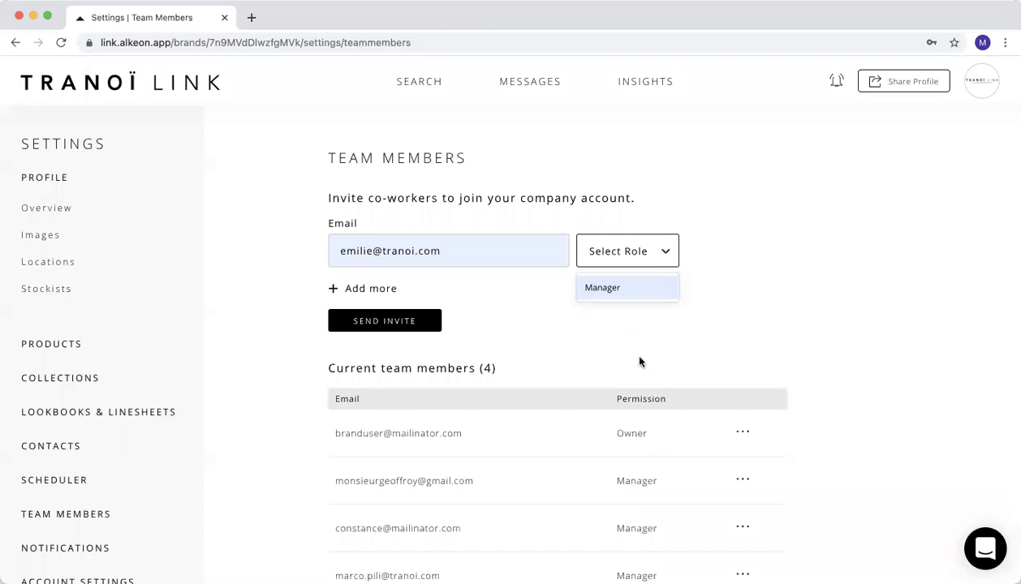
pyautogui.click(622, 289)
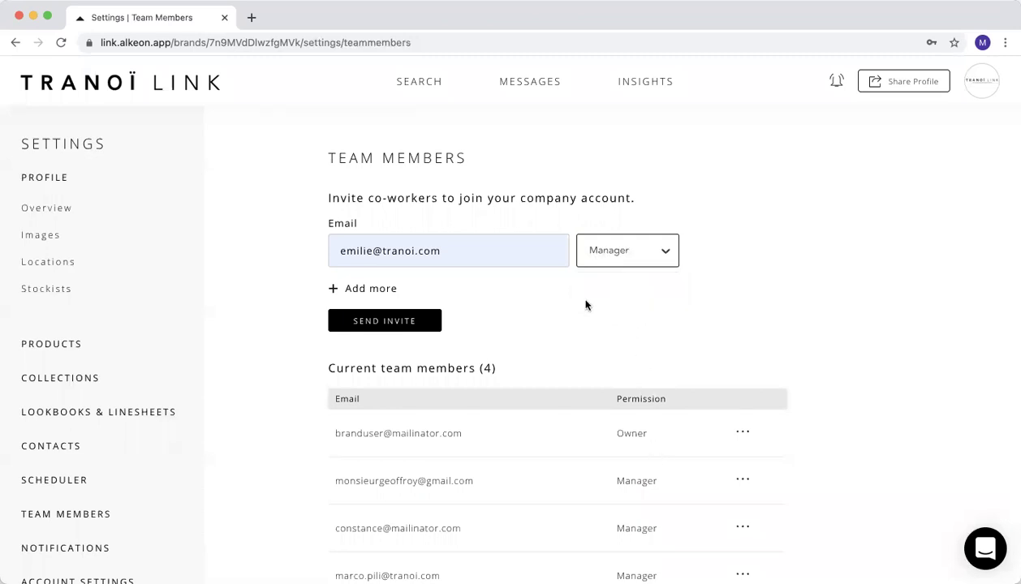
pyautogui.click(371, 322)
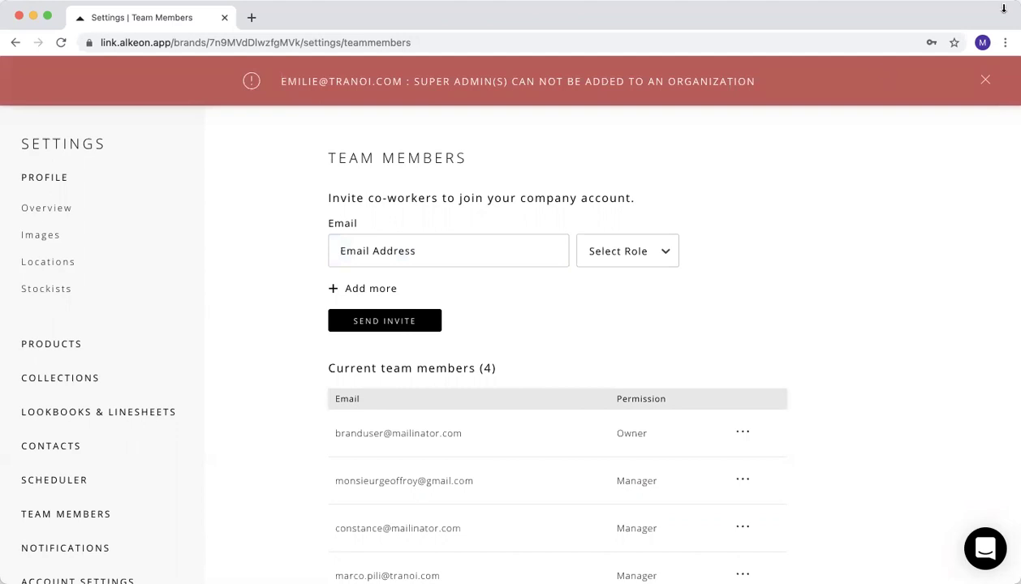
pyautogui.click(985, 84)
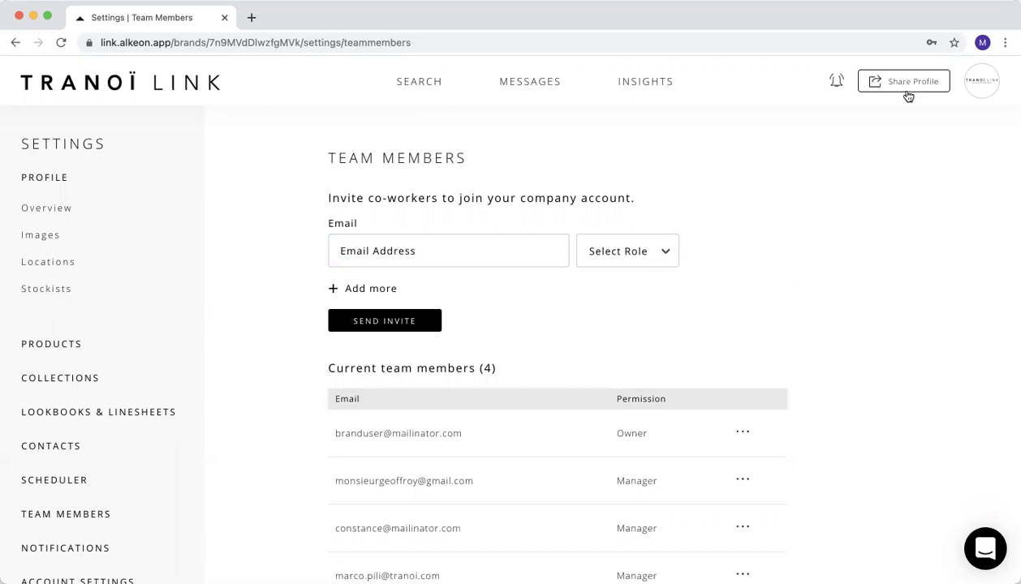
# Open the brand's View Profile page and scroll through its product collection and back.
pyautogui.click(961, 83)
pyautogui.click(886, 140)
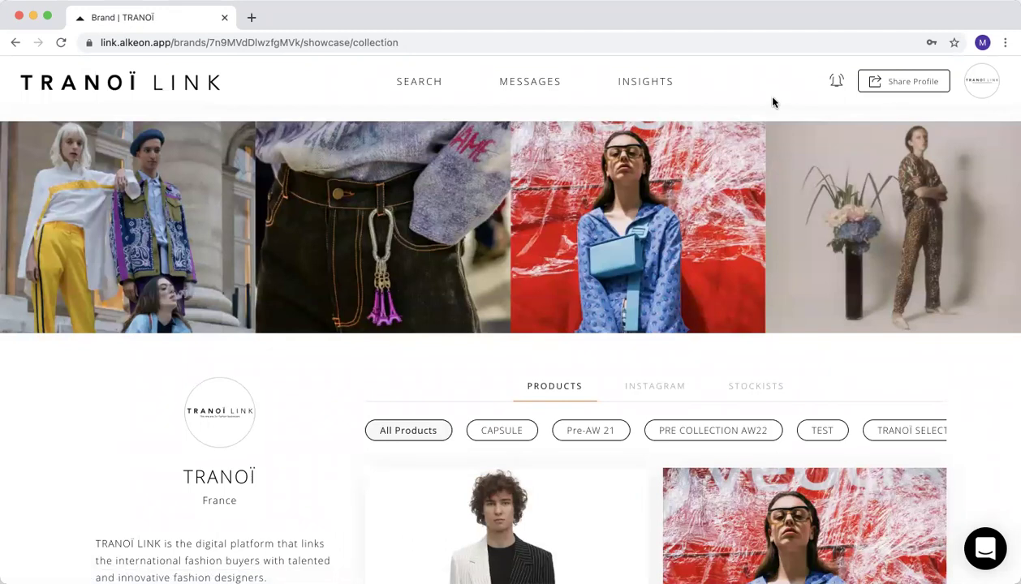
pyautogui.scroll(-4, 772, 101)
pyautogui.scroll(-3, 769, 116)
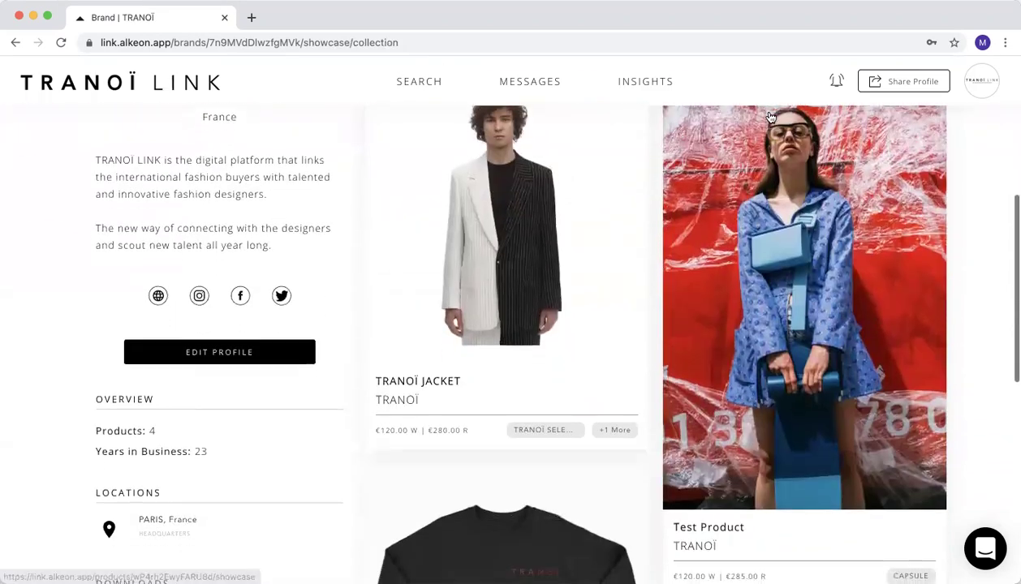
pyautogui.scroll(7, 759, 122)
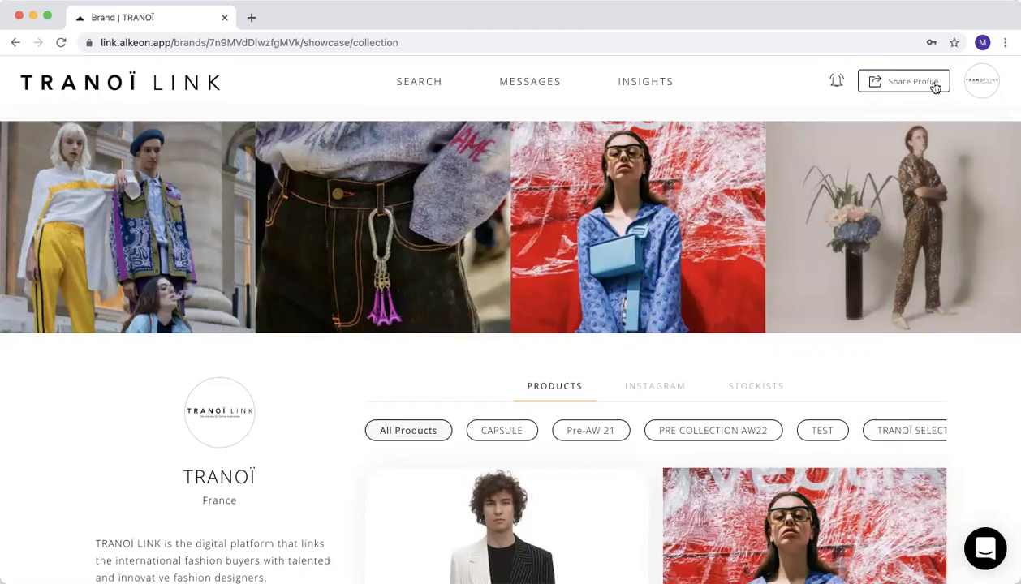
# Generate a brand profile share link titled 'PARIS FASHION WEEK MARCH 2021'.
pyautogui.click(911, 83)
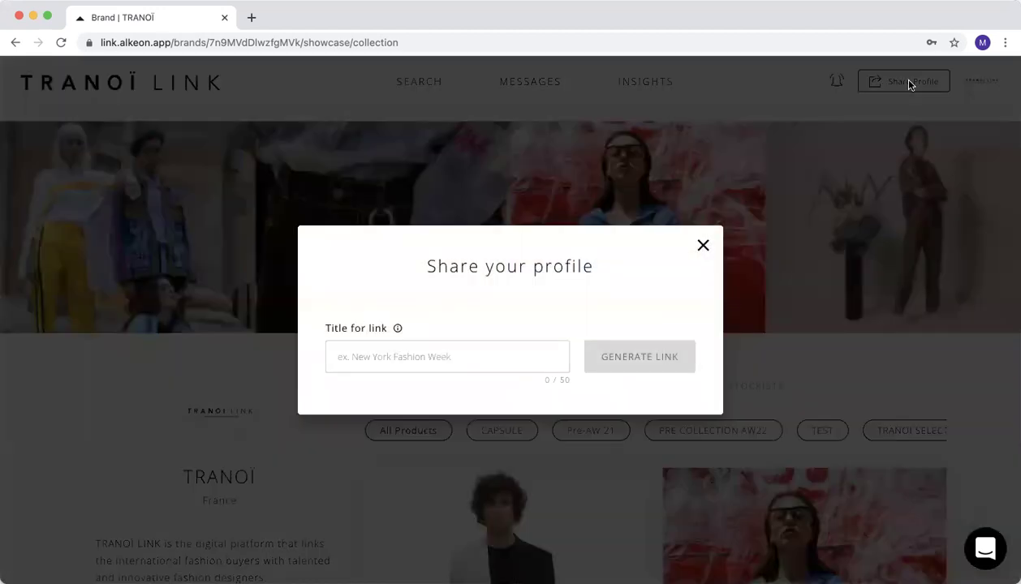
pyautogui.click(415, 357)
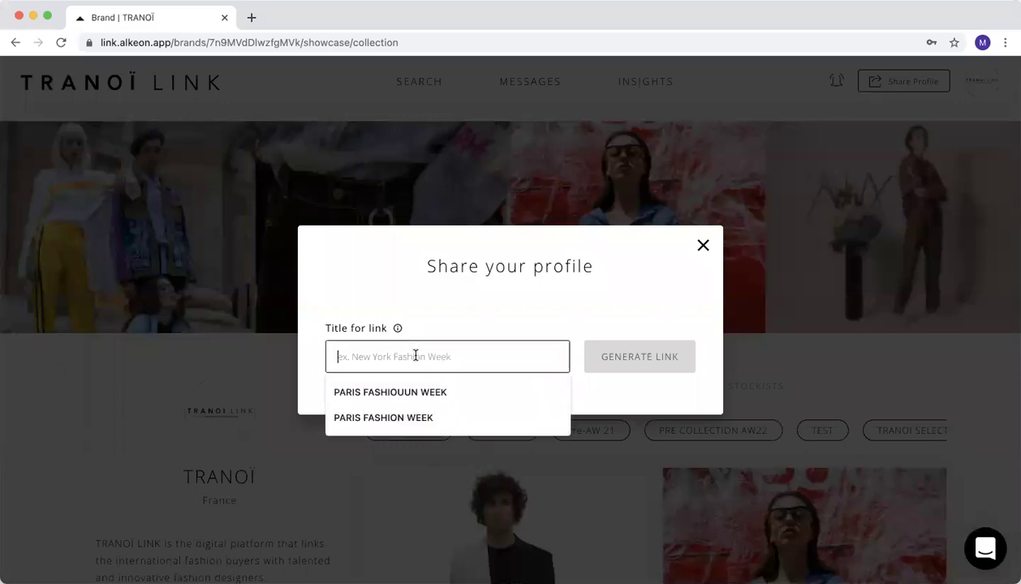
pyautogui.click(413, 304)
pyautogui.click(410, 356)
pyautogui.write('PARIS ')
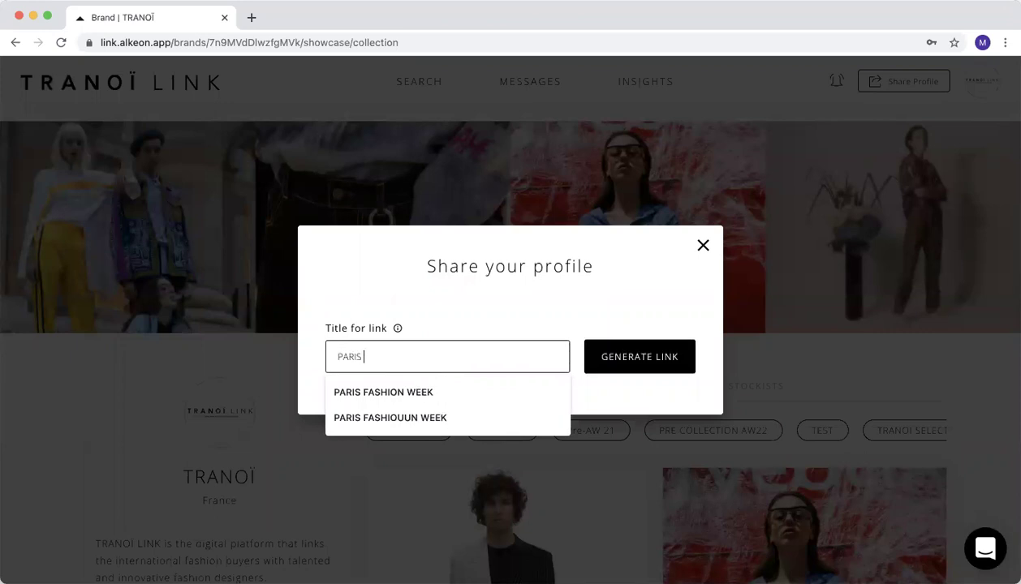
pyautogui.write('FASHION WEEK MAR')
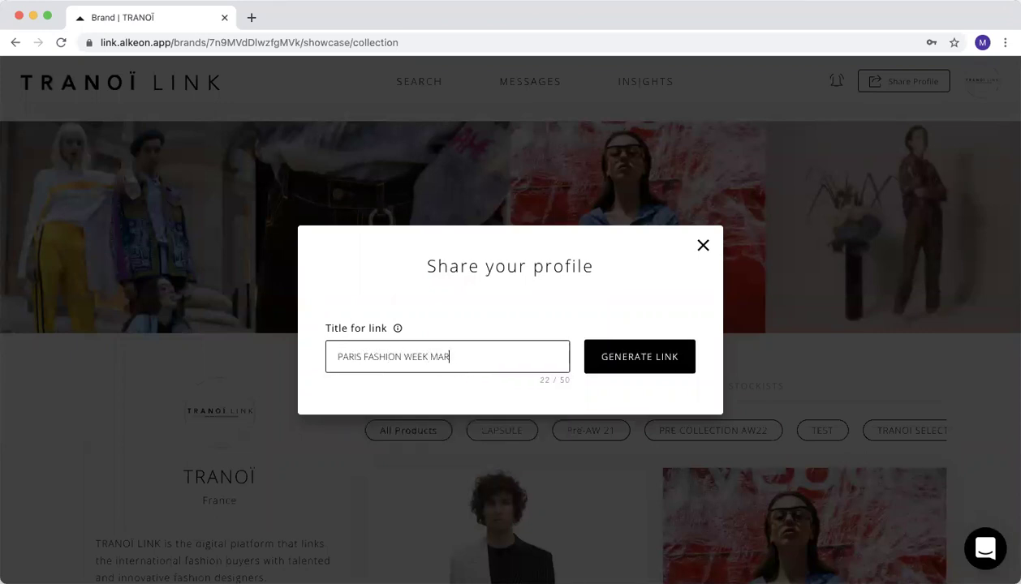
pyautogui.write('CH 2021')
pyautogui.click(629, 358)
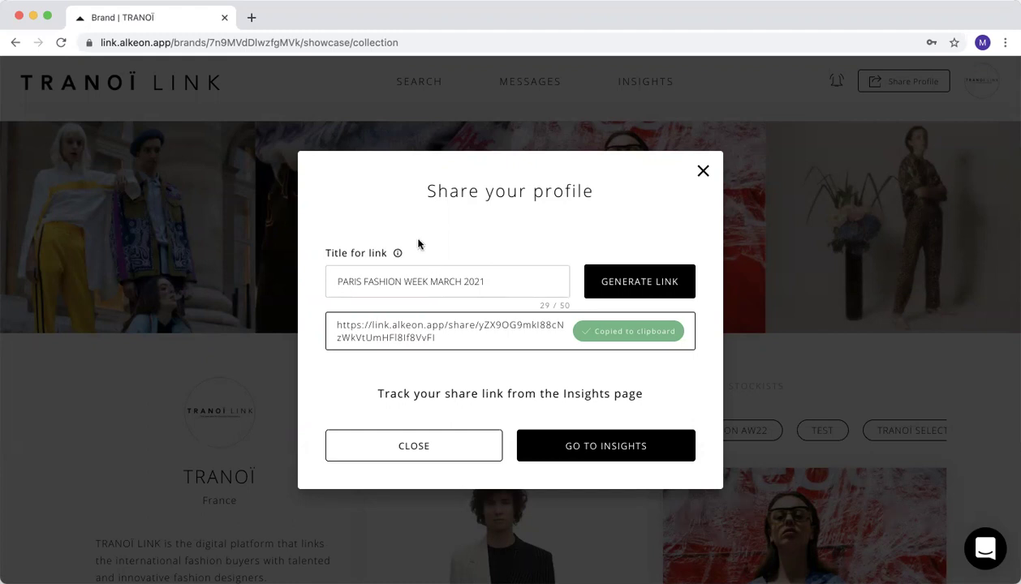
# Scroll through Product Activity insights, then view Sharing Insights and the newest share's actions.
pyautogui.click(651, 454)
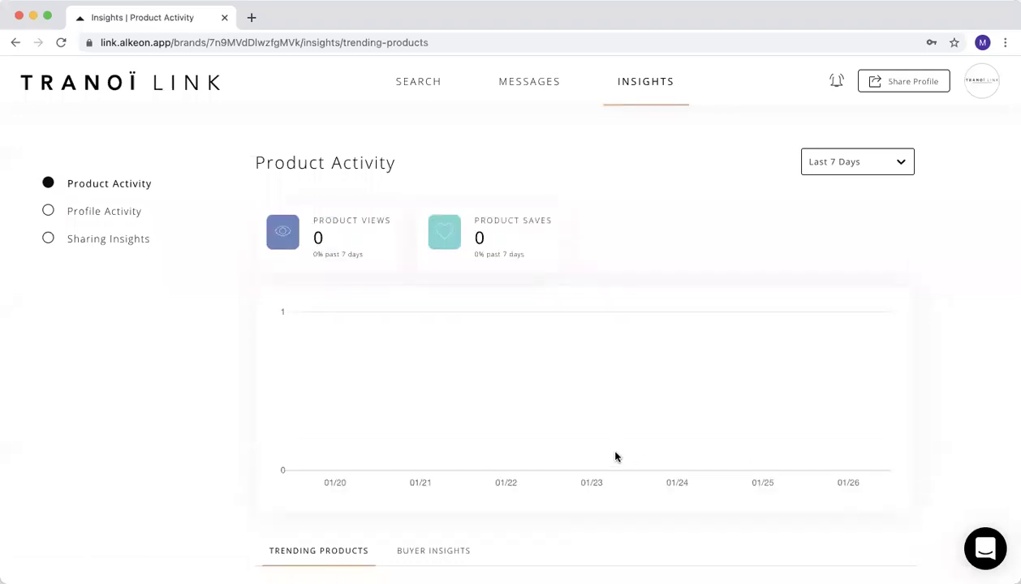
pyautogui.scroll(-2, 612, 463)
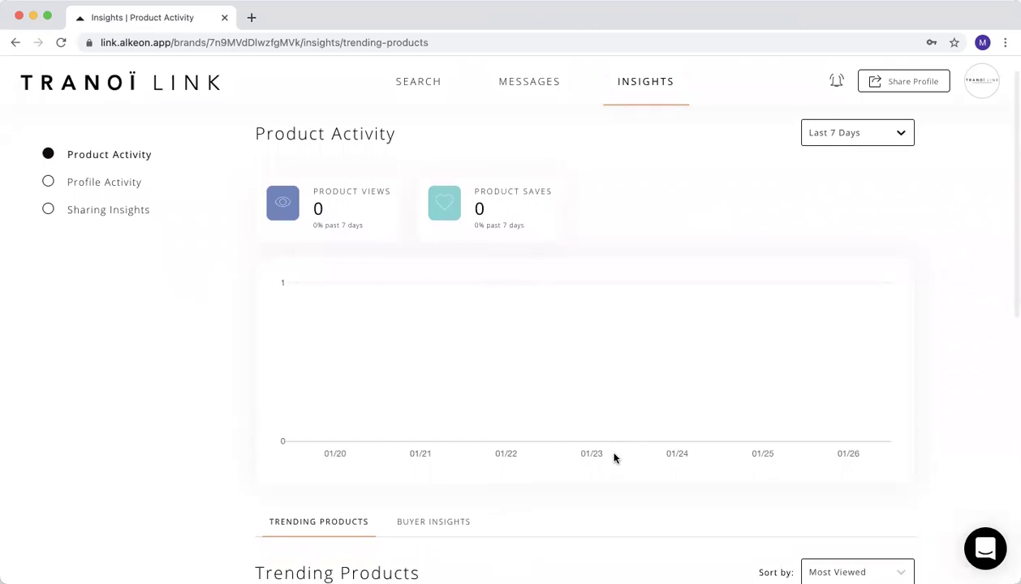
pyautogui.scroll(-5, 650, 270)
pyautogui.scroll(-4, 653, 268)
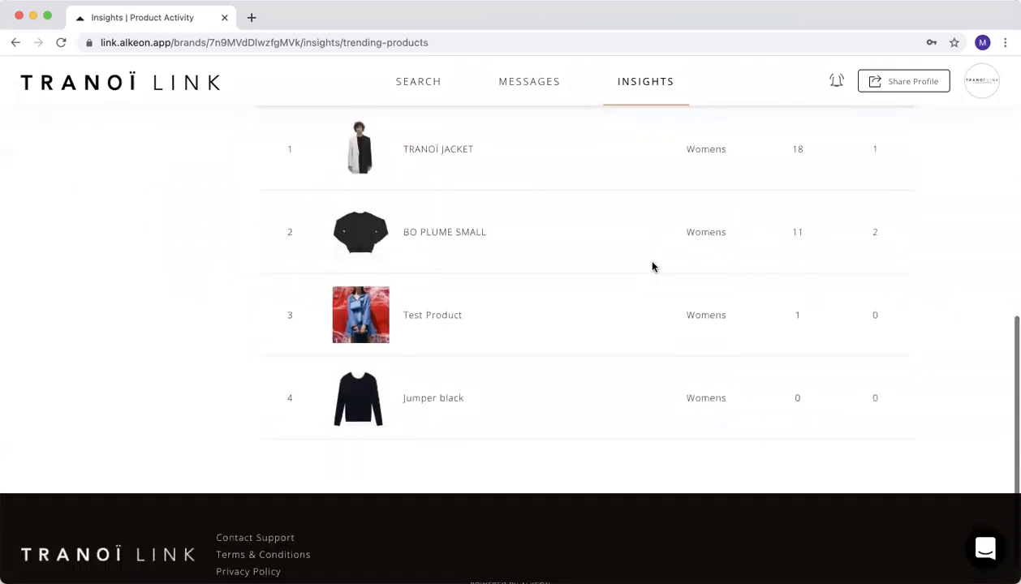
pyautogui.scroll(10, 653, 268)
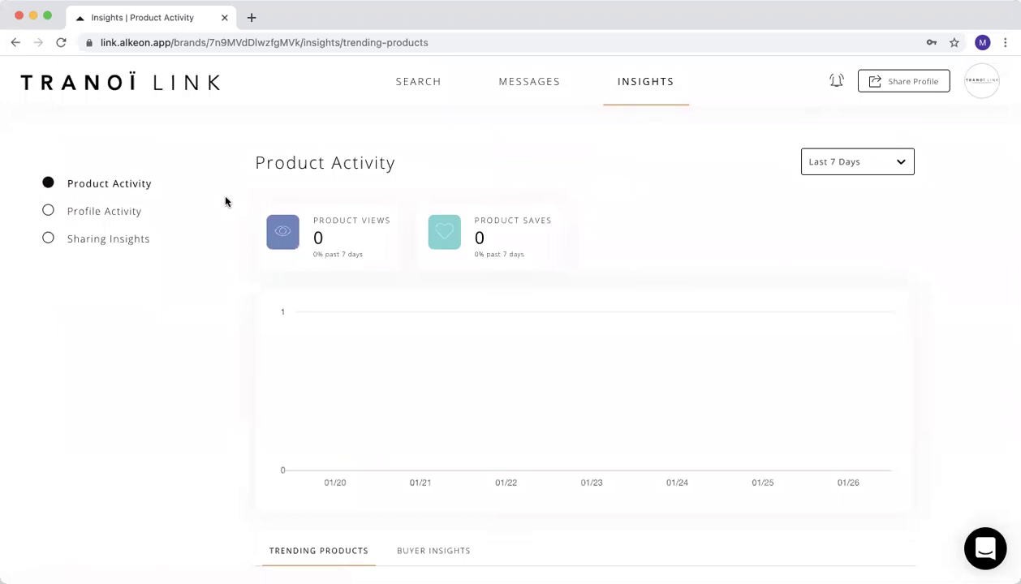
pyautogui.click(98, 241)
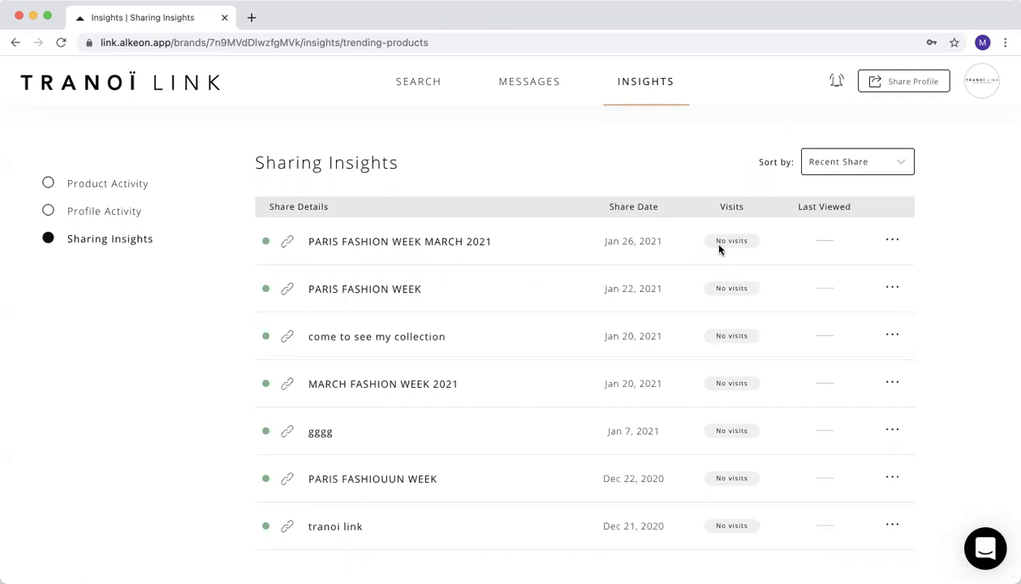
pyautogui.click(895, 242)
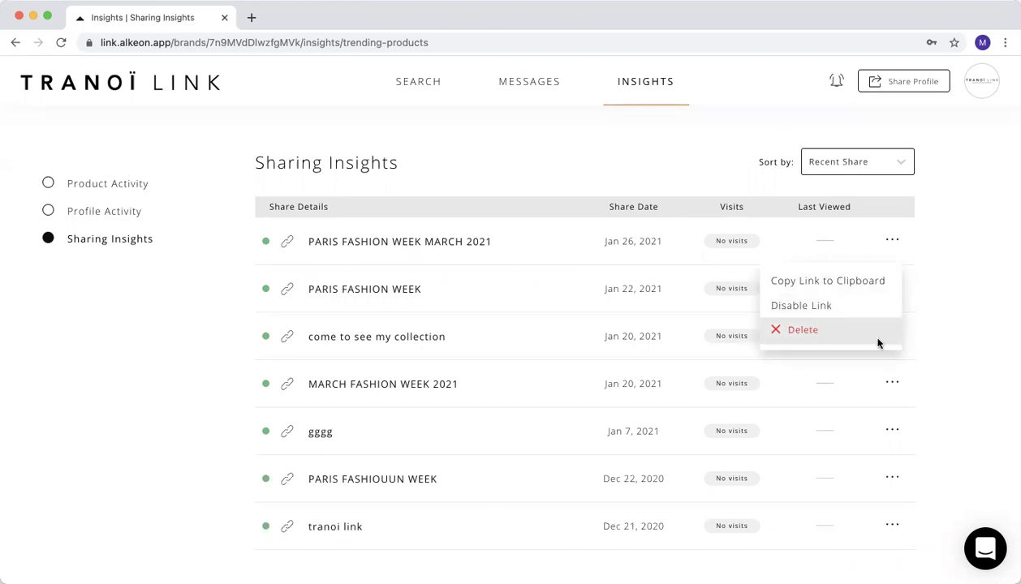
# Disable the Jan 22, 2021 PARIS FASHION WEEK link in the Sharing Insights report.
pyautogui.click(931, 229)
pyautogui.click(967, 91)
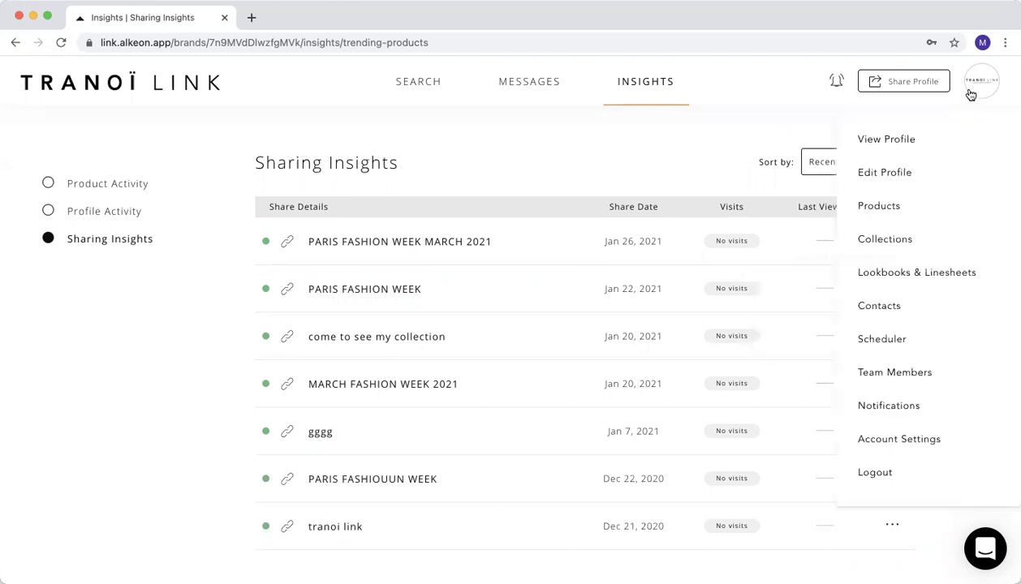
pyautogui.click(900, 138)
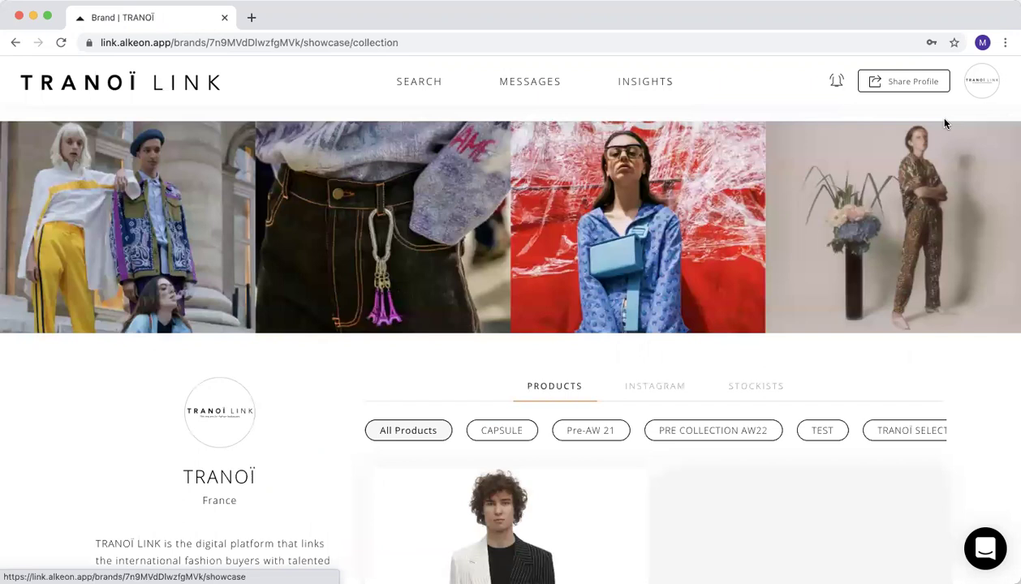
pyautogui.click(656, 80)
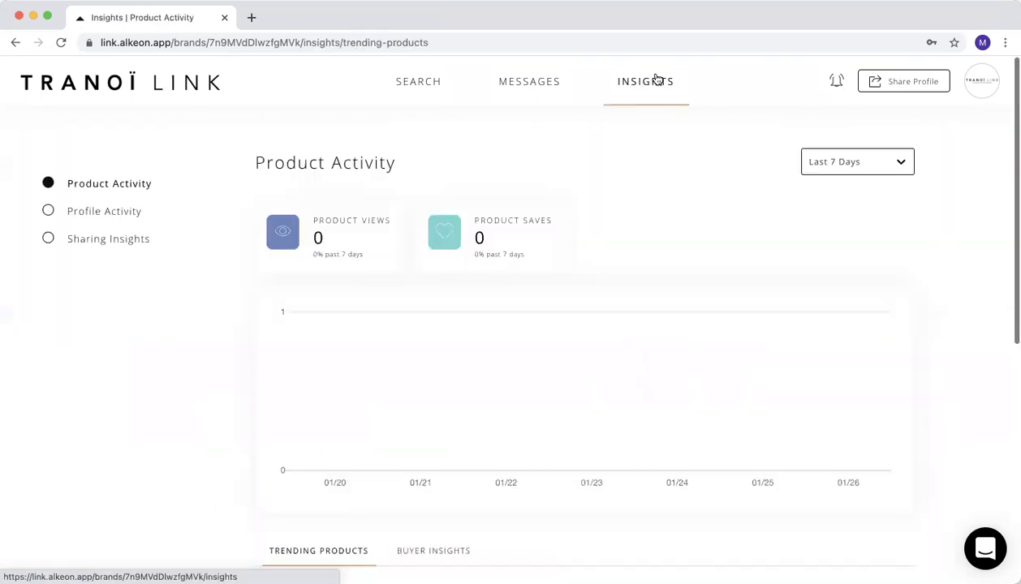
pyautogui.click(99, 242)
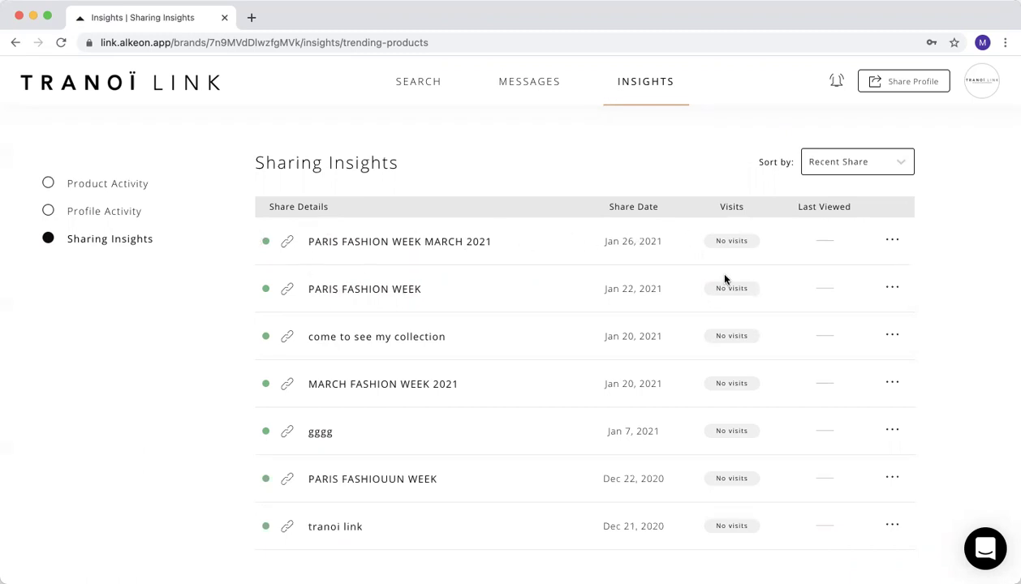
pyautogui.click(892, 287)
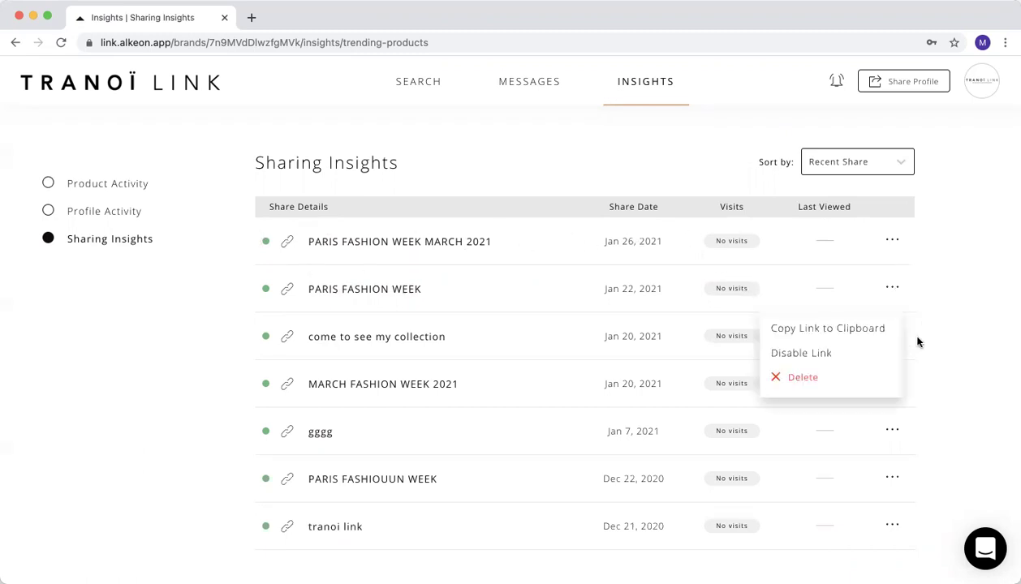
pyautogui.click(816, 354)
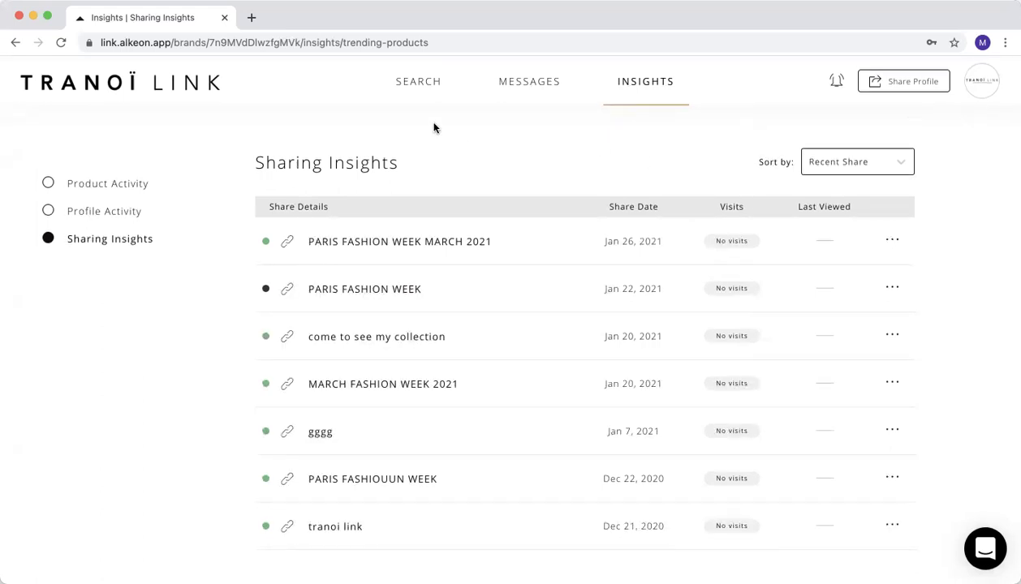
# Search retailers for 'TRANO' and open the TRANOÏ retailer profile in France.
pyautogui.click(425, 82)
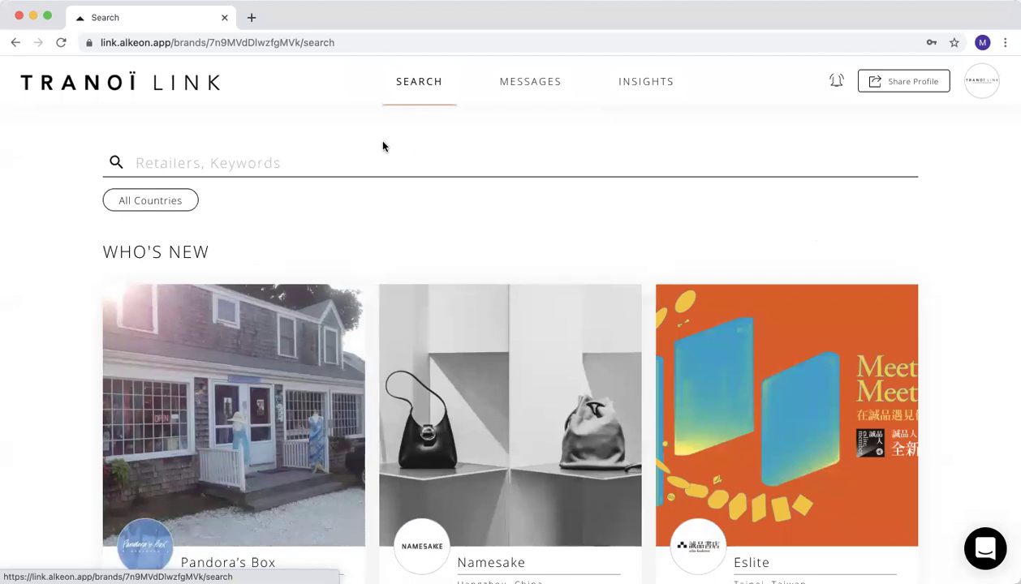
pyautogui.click(210, 163)
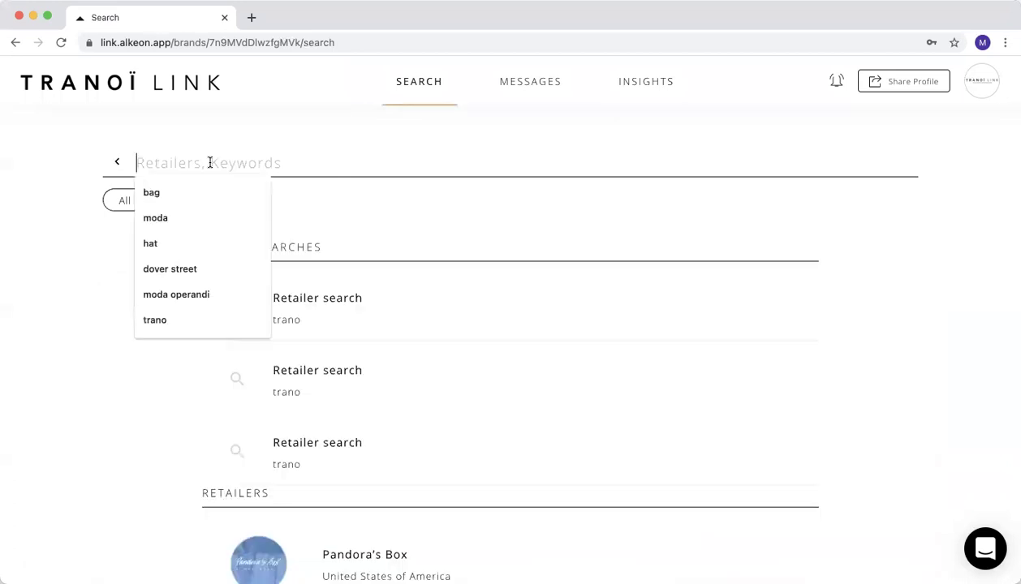
pyautogui.write('TRANO')
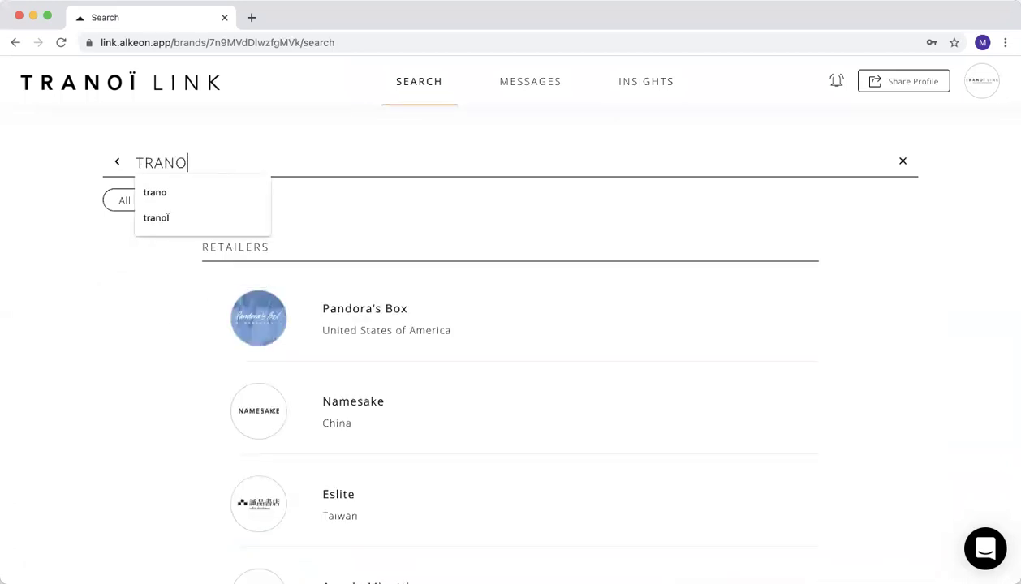
pyautogui.press('Return')
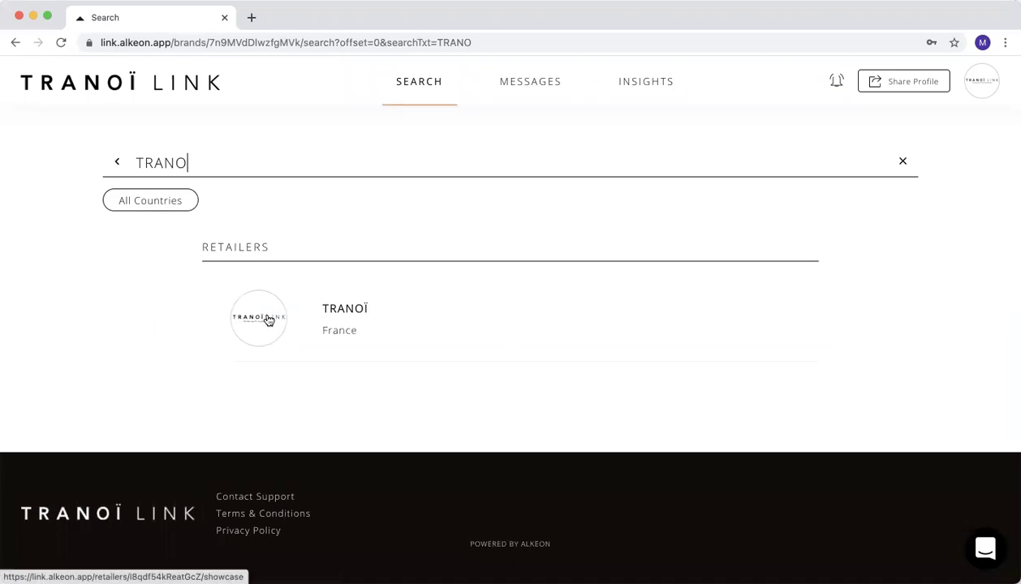
pyautogui.click(268, 320)
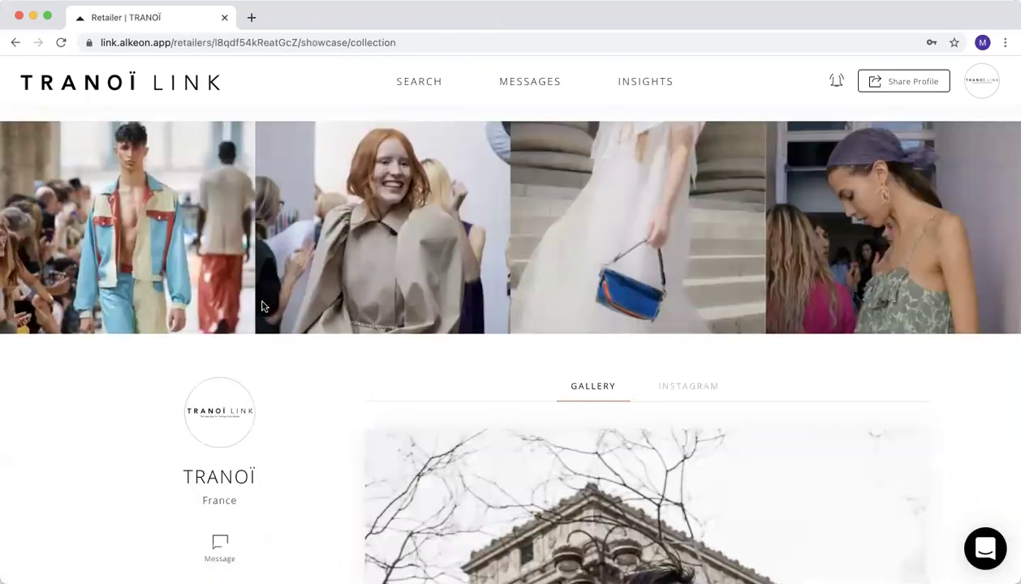
pyautogui.scroll(-5, 260, 305)
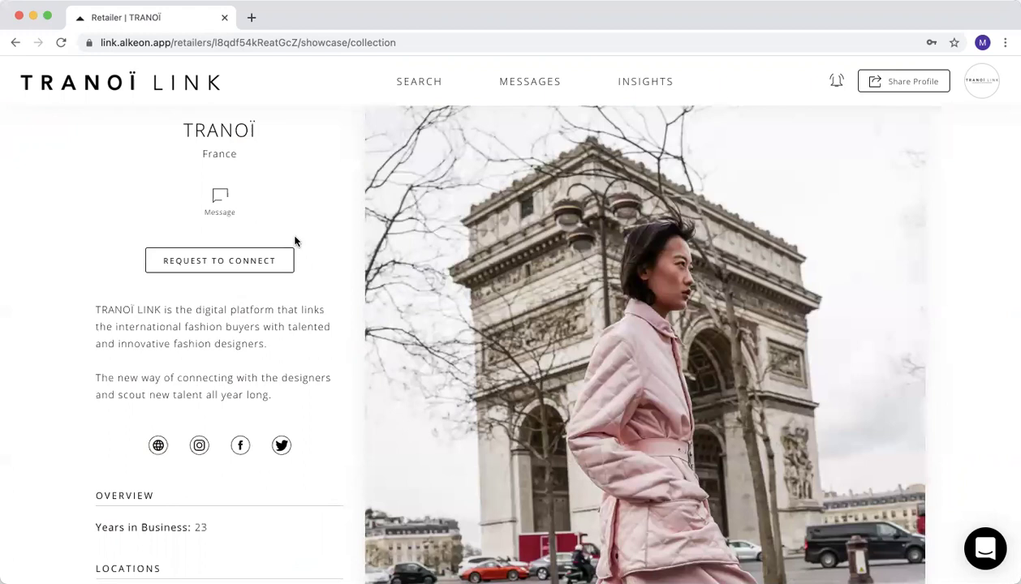
# Send the second TRANOÏ contact a connection request with a note hoping they enjoy the collection.
pyautogui.click(206, 262)
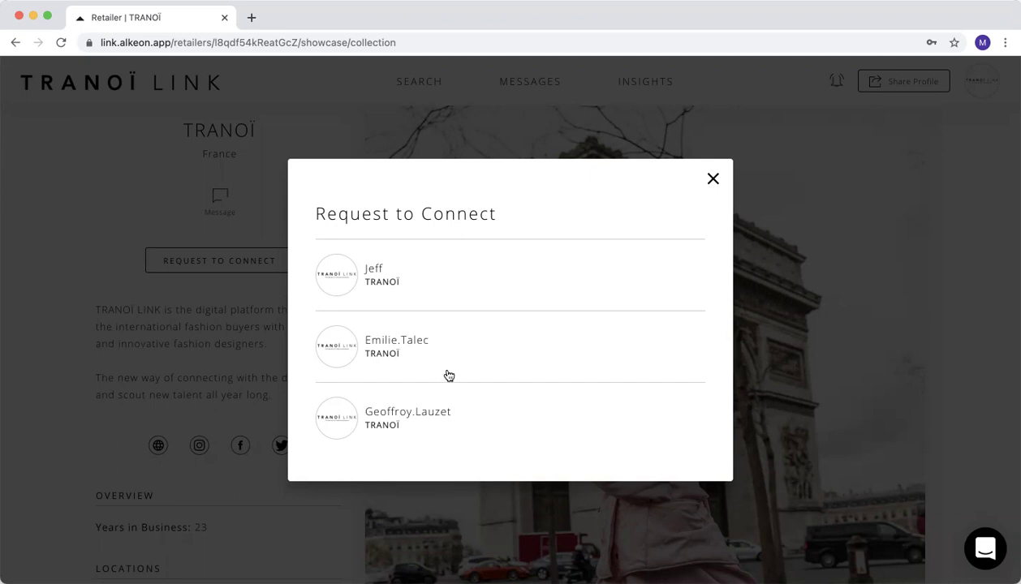
pyautogui.click(393, 340)
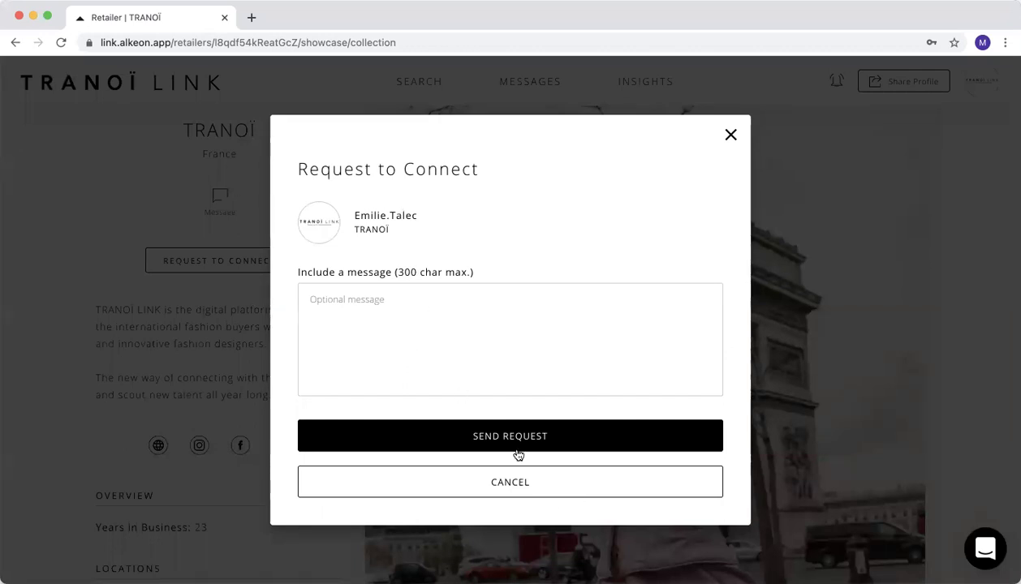
pyautogui.click(412, 321)
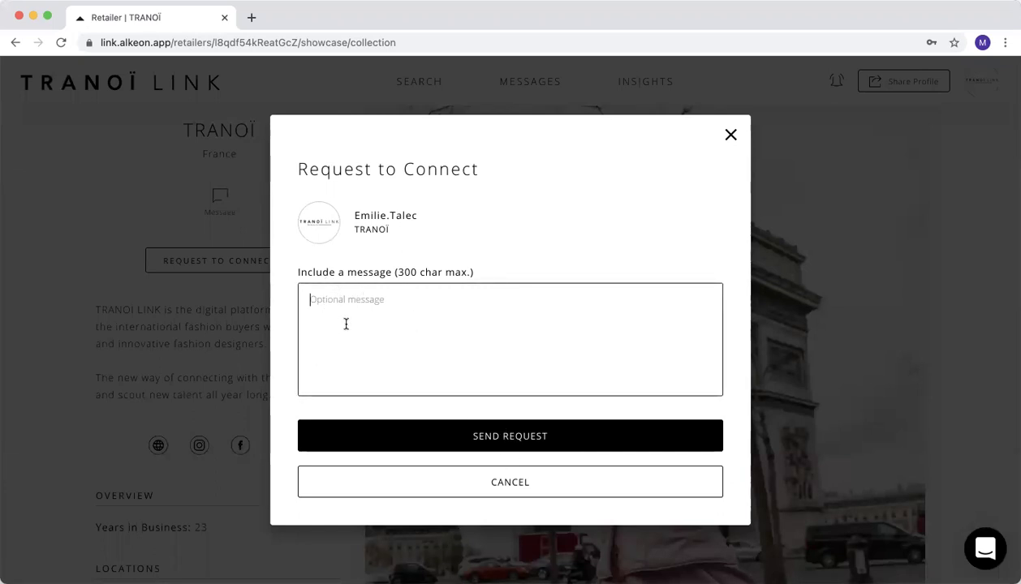
pyautogui.write('Dear Emilie, ')
pyautogui.write('I hope y')
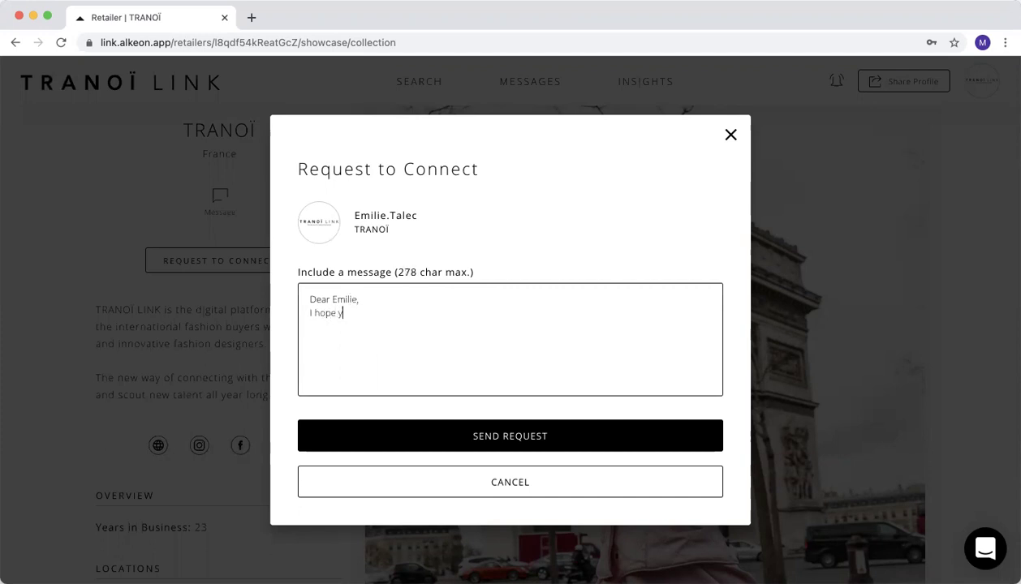
pyautogui.write('ou will enjoy my collectin')
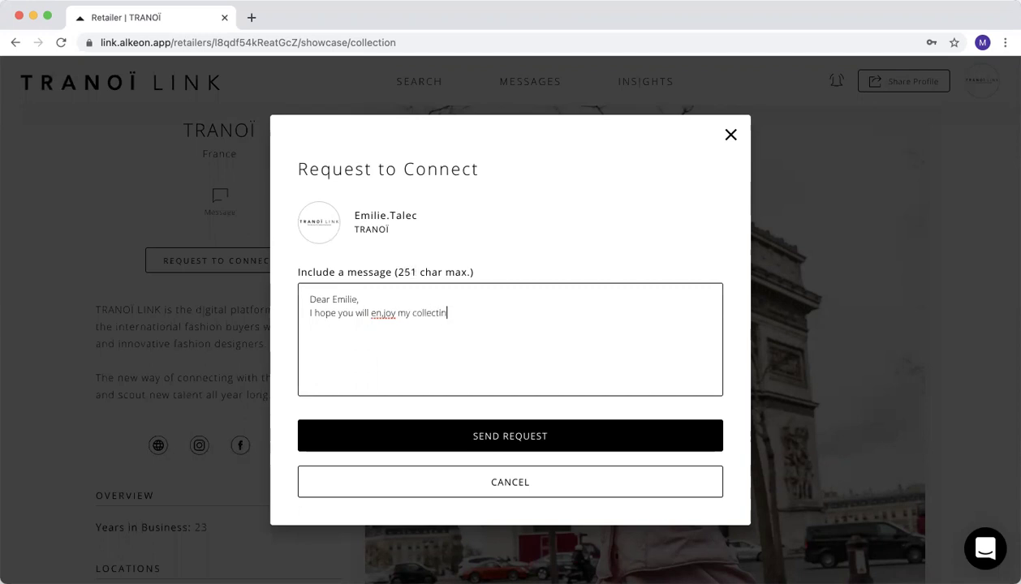
pyautogui.press('BackSpace')
pyautogui.write('pon')
pyautogui.write('Best regards')
pyautogui.moveTo(401, 346); pyautogui.dragTo(303, 293)
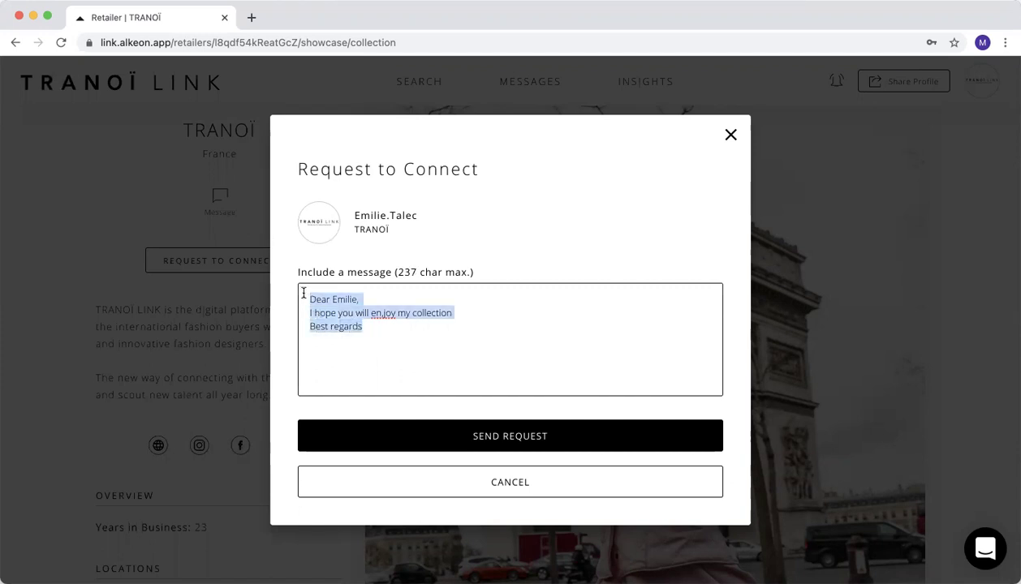
pyautogui.press('BackSpace')
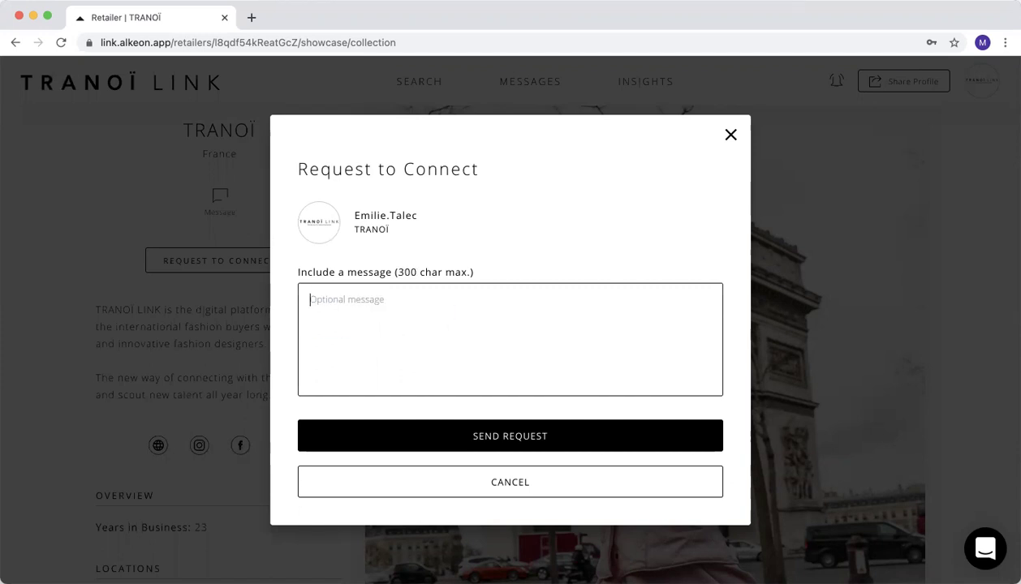
pyautogui.press('super+z')
pyautogui.click(522, 436)
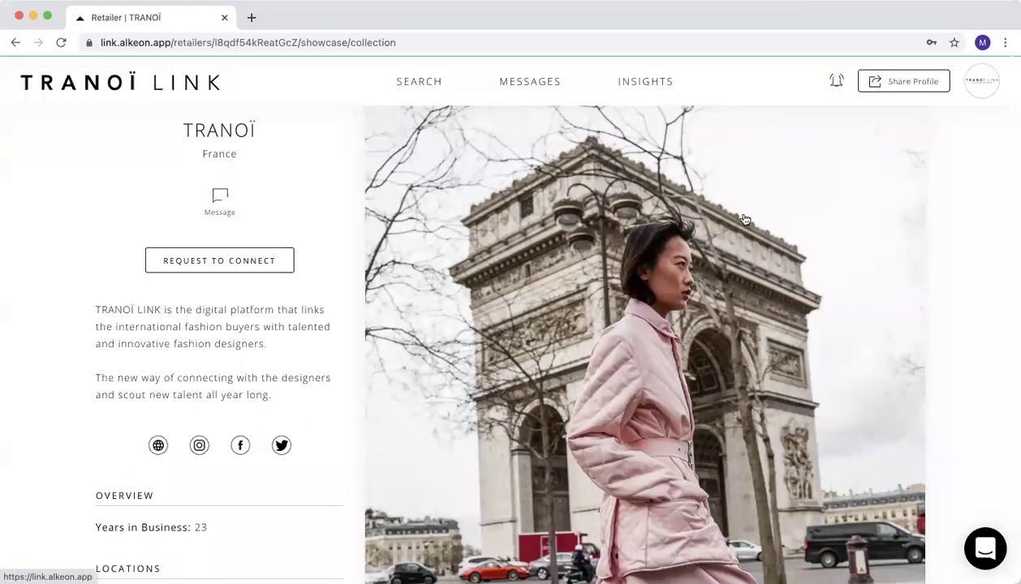
# Open the Buyer Insights table of product savers and start a conversation with the top buyer.
pyautogui.scroll(5, 464, 277)
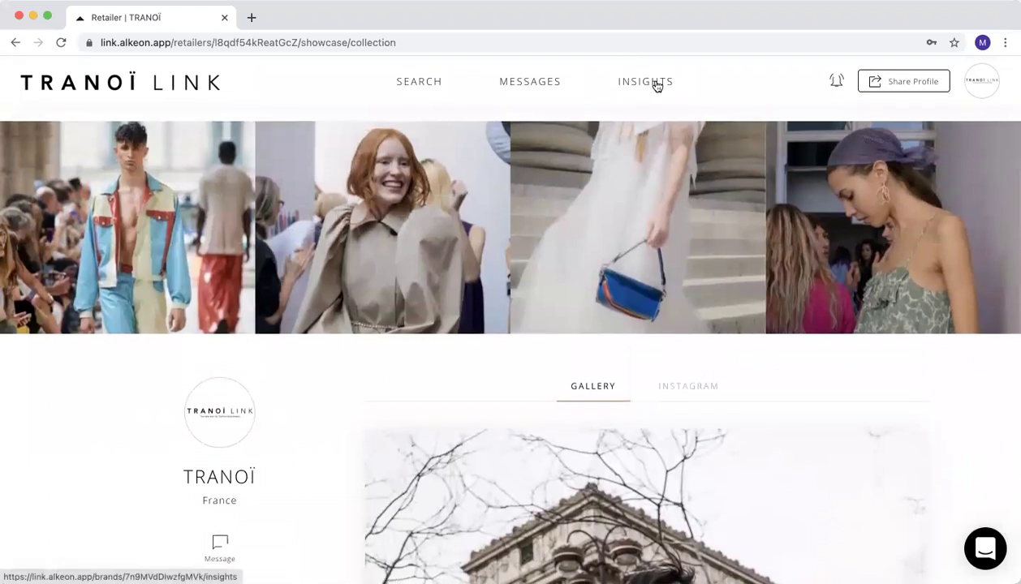
pyautogui.click(656, 86)
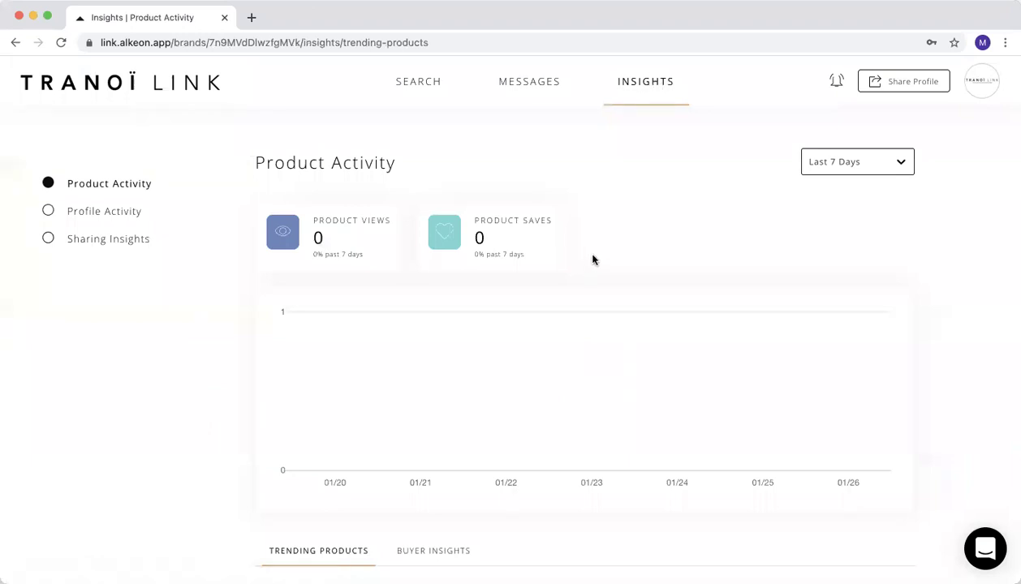
pyautogui.scroll(-3, 593, 260)
pyautogui.scroll(-2, 595, 258)
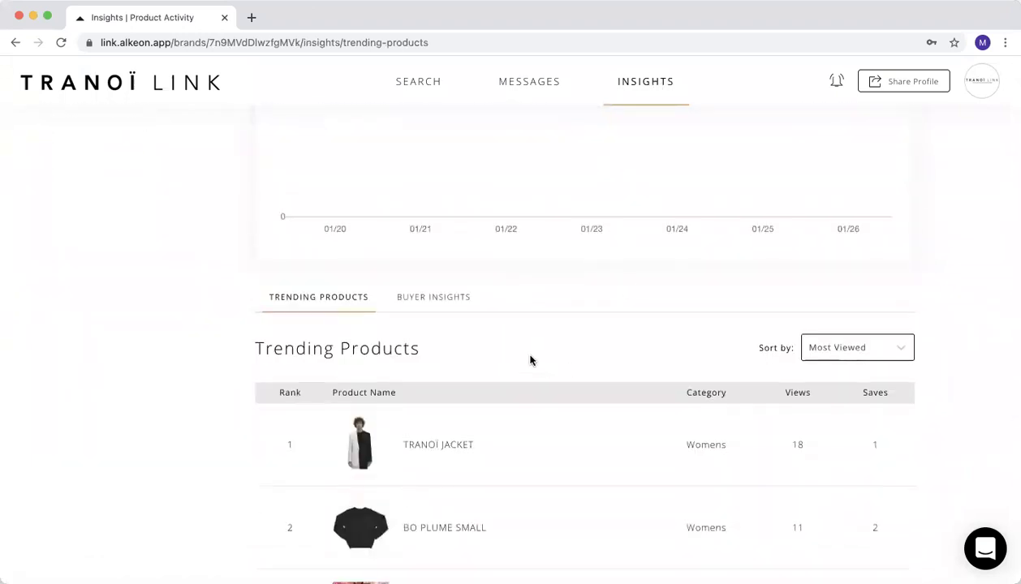
pyautogui.scroll(4, 568, 345)
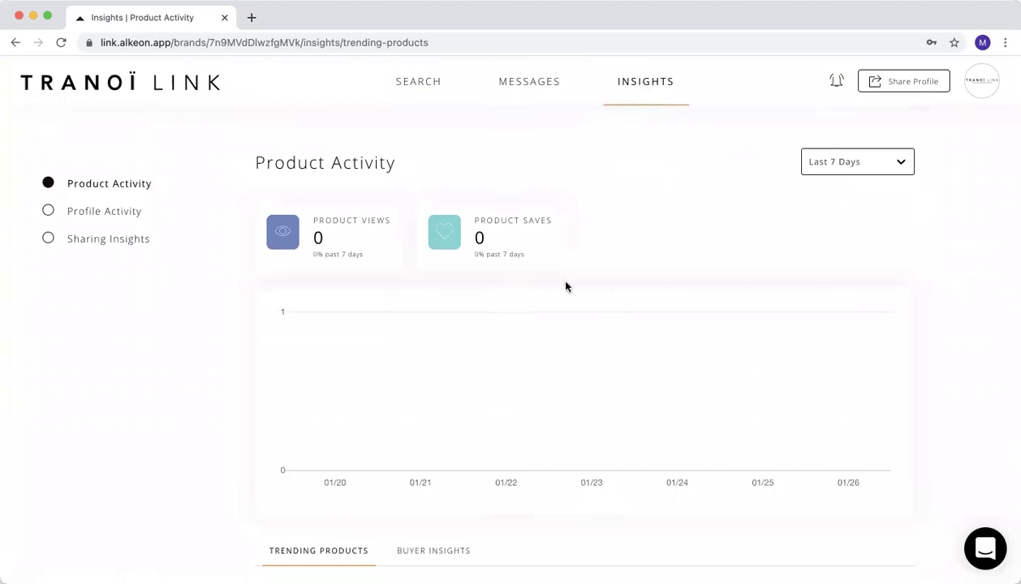
pyautogui.scroll(-5, 568, 282)
pyautogui.scroll(-1, 572, 281)
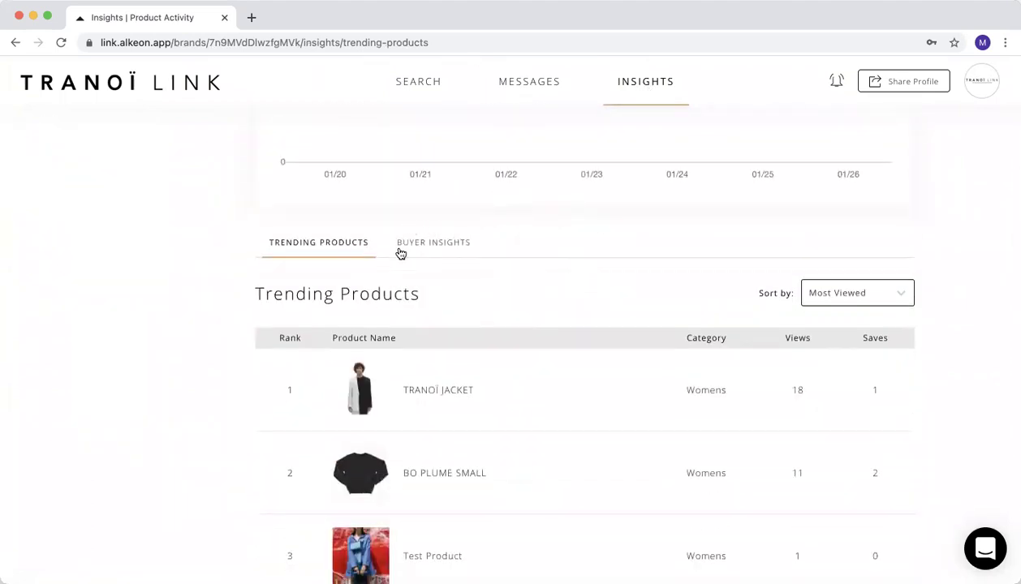
pyautogui.click(449, 245)
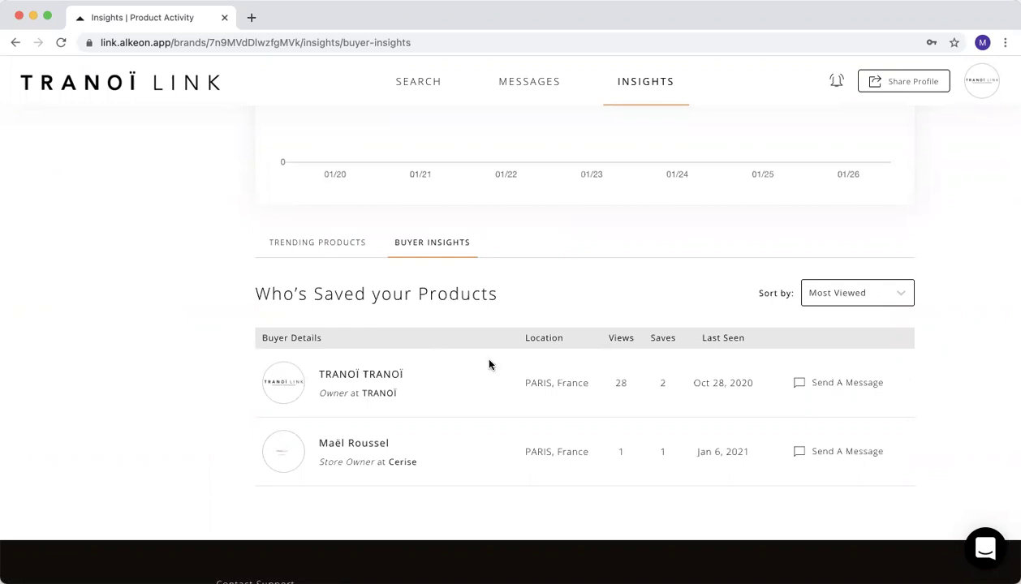
pyautogui.click(832, 383)
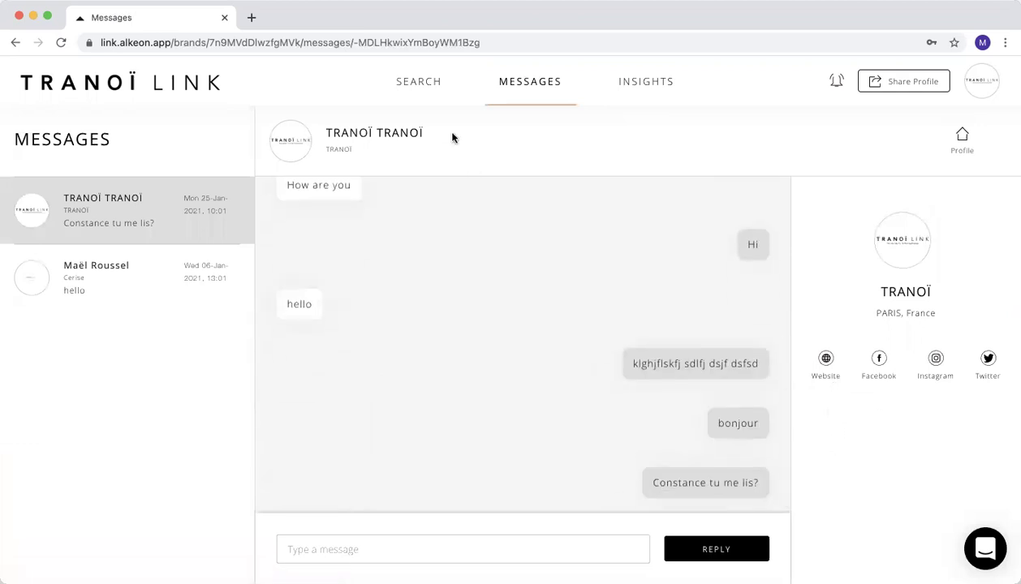
# Leave the buyer conversation and reload the Insights Product Activity dashboard.
pyautogui.click(419, 92)
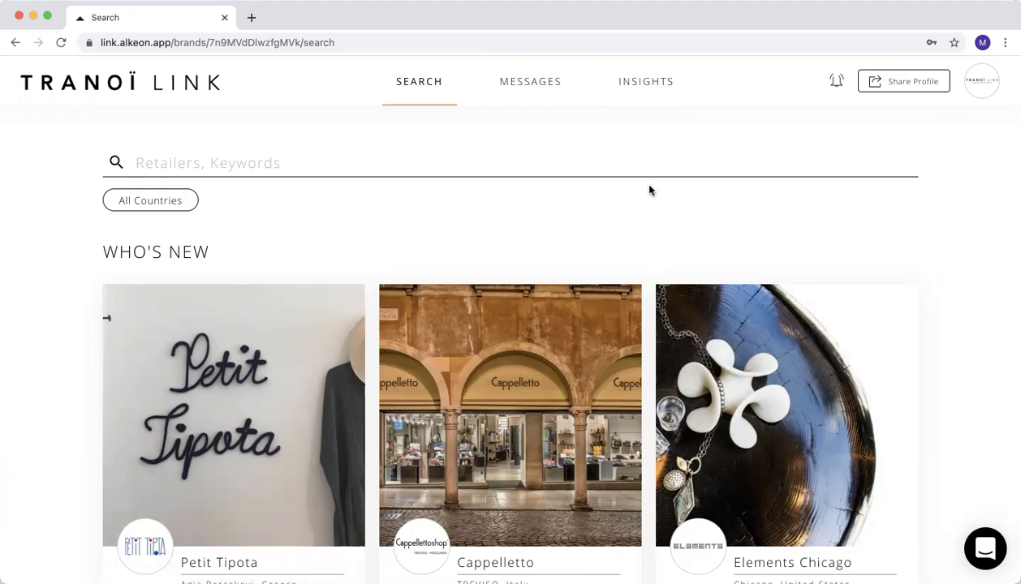
pyautogui.click(637, 90)
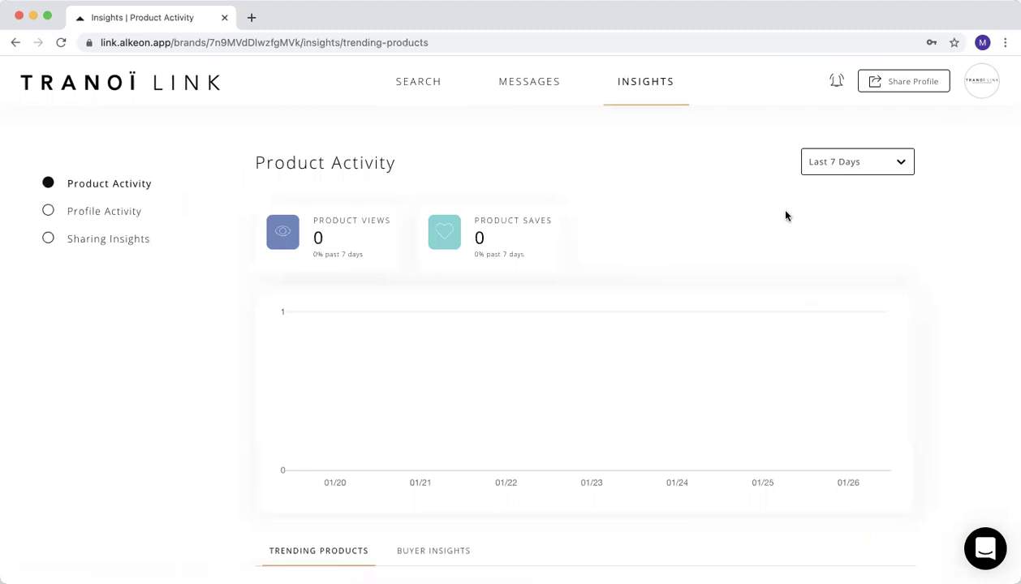
# Check the Last 7 Days date range choices, leave the range unchanged, and scroll down to Trending Products.
pyautogui.click(888, 163)
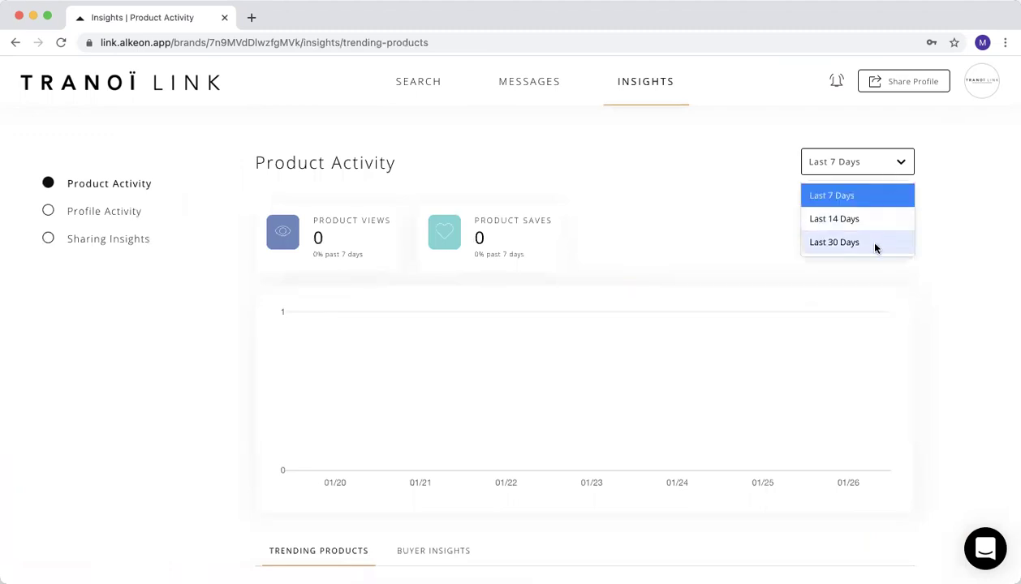
pyautogui.click(654, 175)
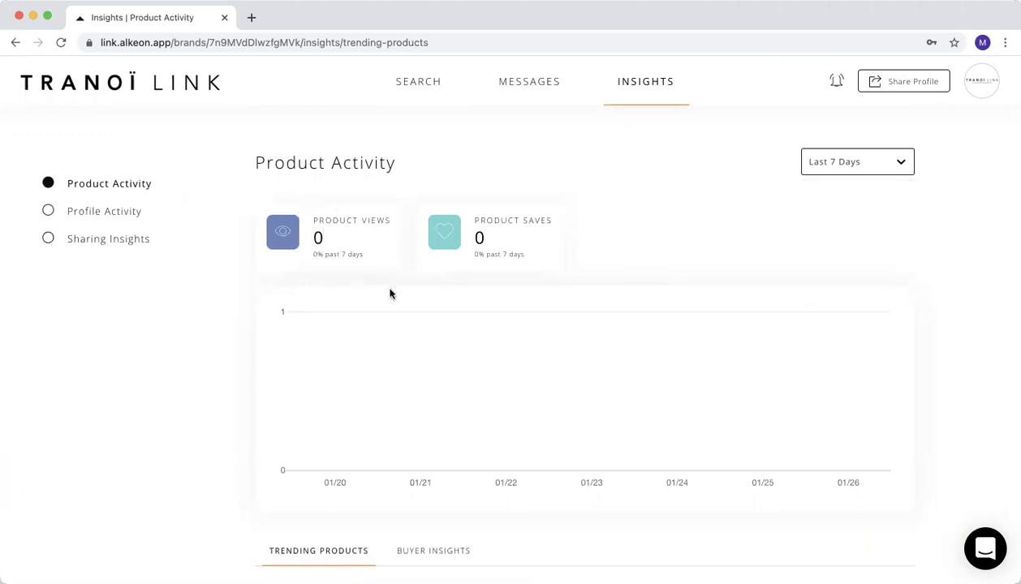
pyautogui.scroll(-5, 531, 280)
pyautogui.scroll(-6, 359, 297)
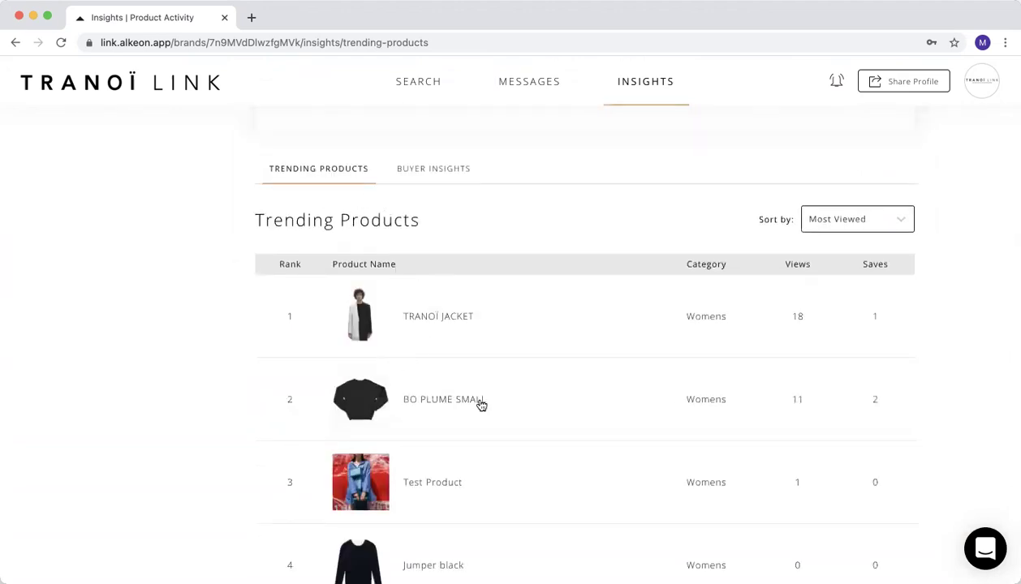
pyautogui.scroll(-1, 491, 422)
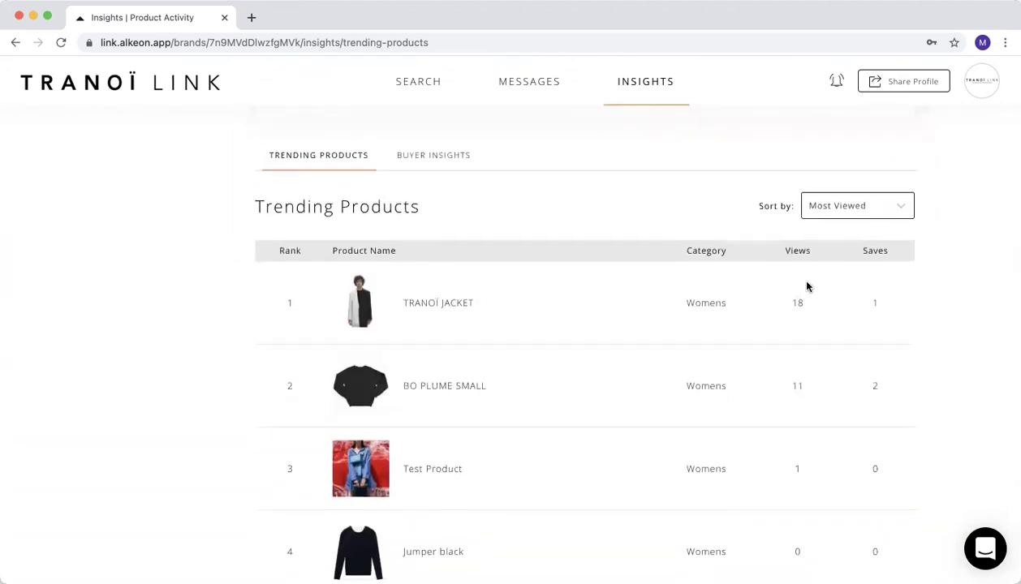
# Check the Trending Products sort choices and Buyer Insights, then open Profile Activity.
pyautogui.click(859, 207)
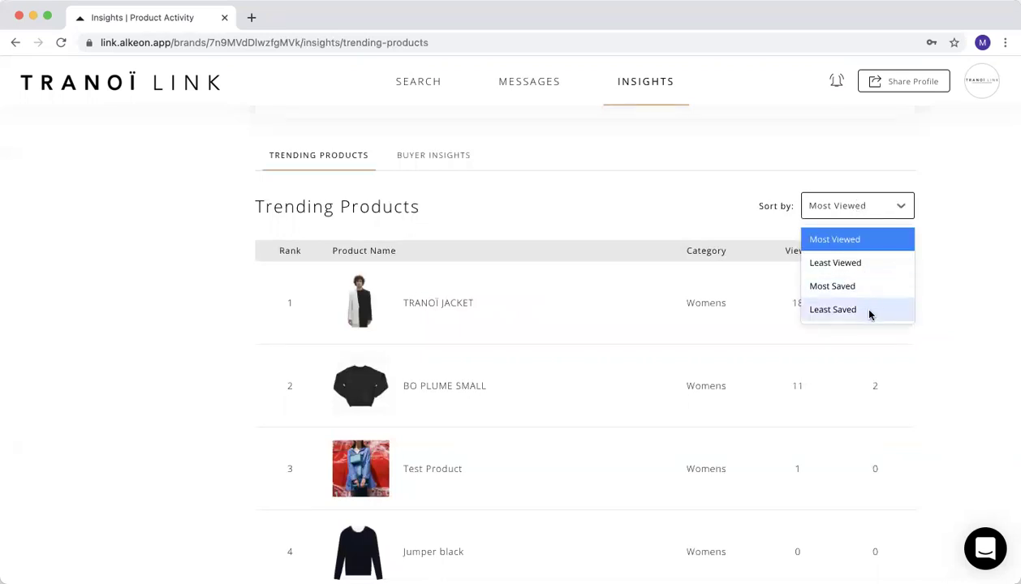
pyautogui.click(449, 161)
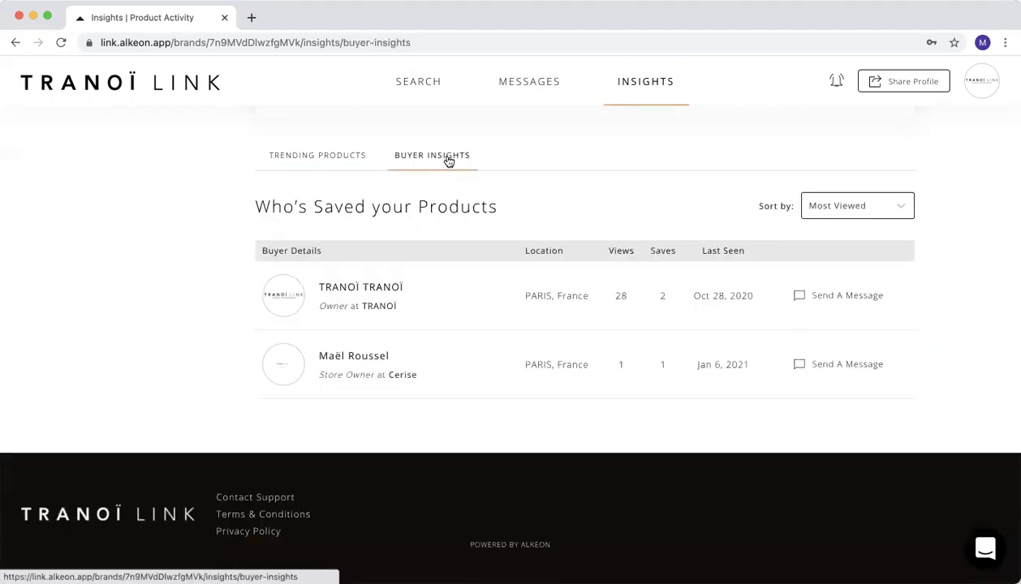
pyautogui.scroll(1, 373, 173)
pyautogui.scroll(5, 417, 255)
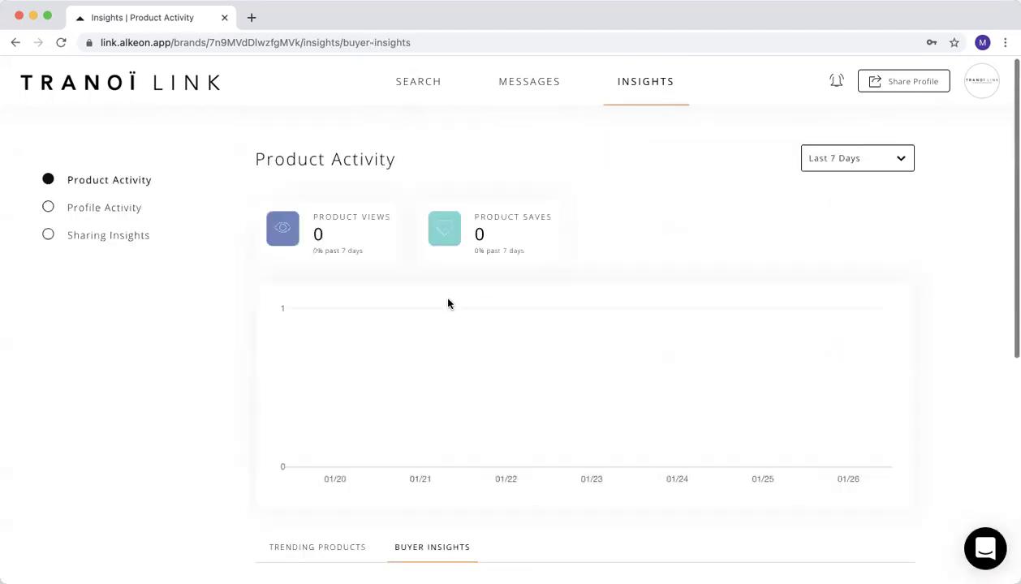
pyautogui.click(94, 216)
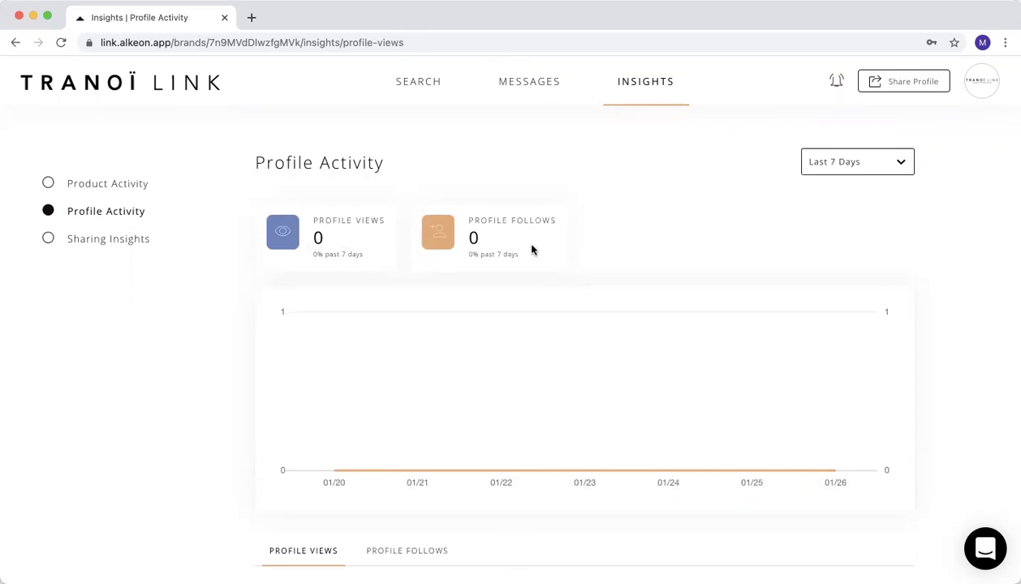
# Check Who's Viewed your profile, then switch to the Profile Follows list showing no followers.
pyautogui.scroll(-5, 532, 249)
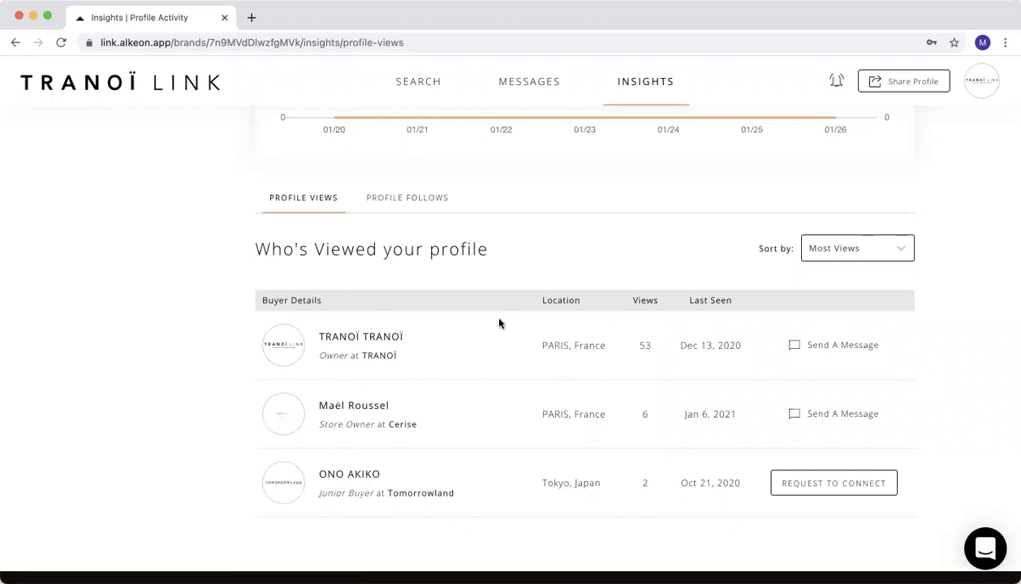
pyautogui.click(414, 203)
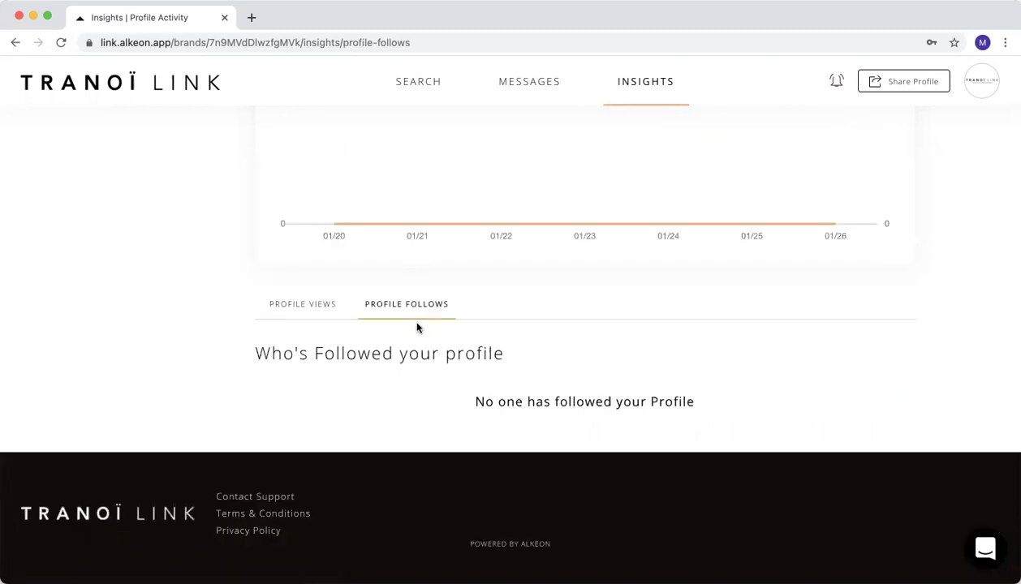
pyautogui.scroll(2, 418, 328)
pyautogui.scroll(4, 419, 328)
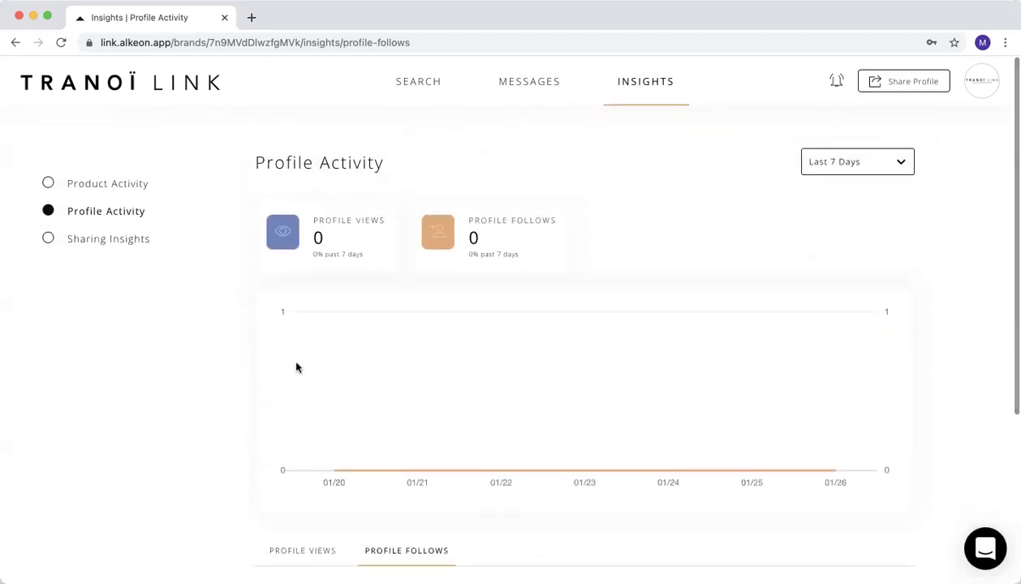
# Browse the shared links in Sharing Insights, then return through Search to the Insights dashboard.
pyautogui.click(93, 242)
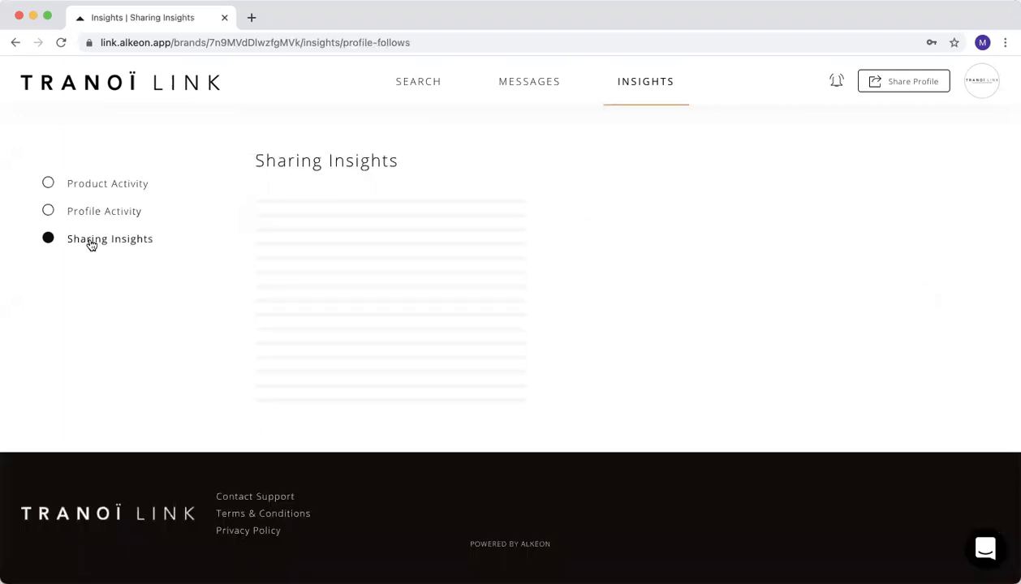
pyautogui.scroll(-3, 466, 317)
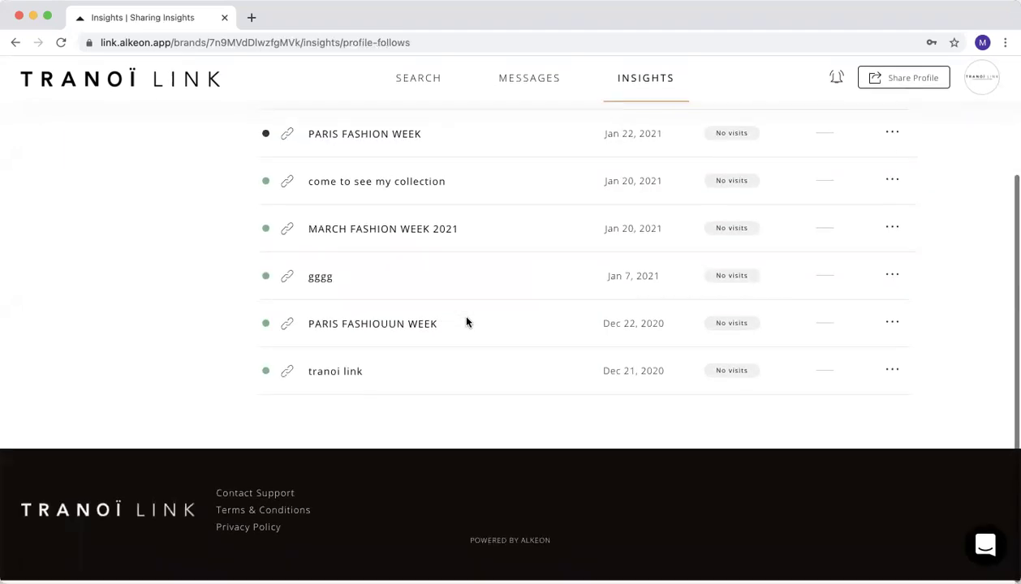
pyautogui.scroll(3, 467, 322)
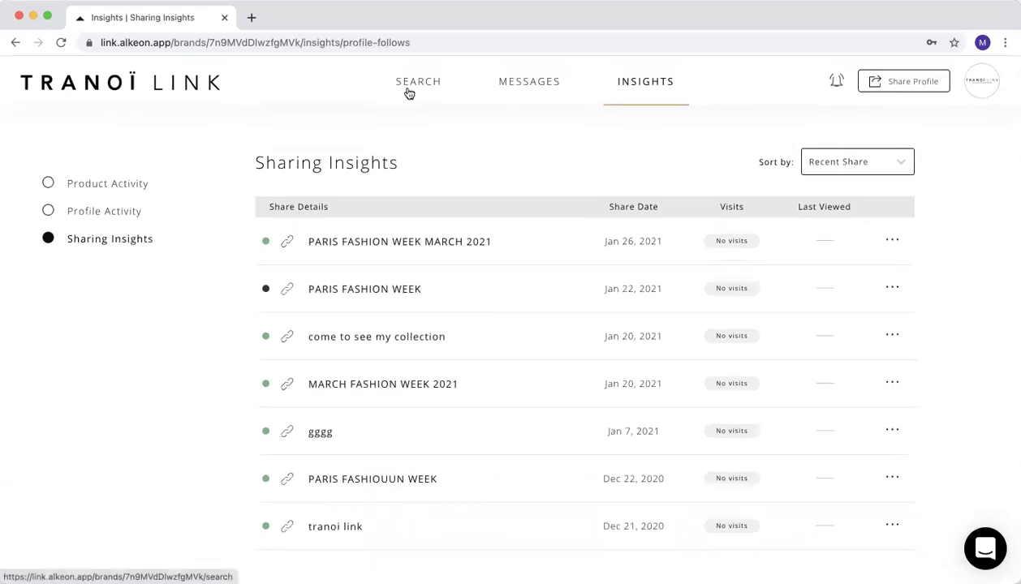
pyautogui.click(409, 92)
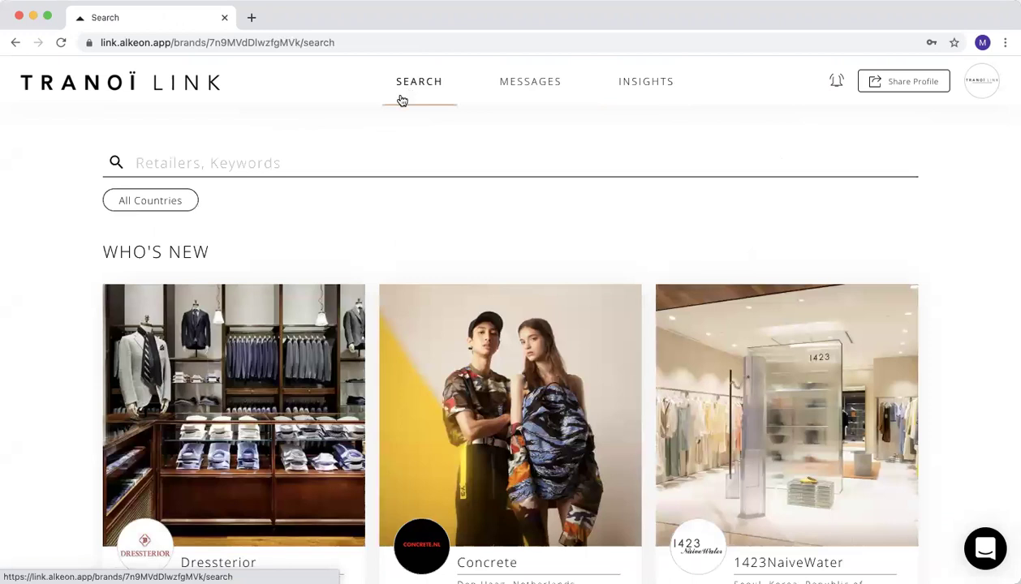
pyautogui.click(672, 85)
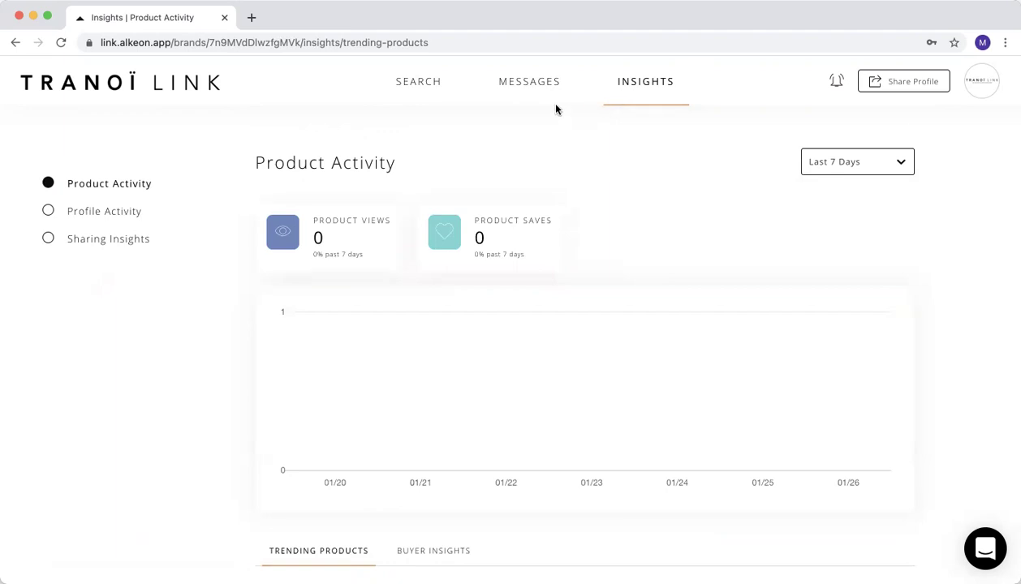
# Choose Logout from the avatar menu after briefly opening and closing the support chat.
pyautogui.click(984, 84)
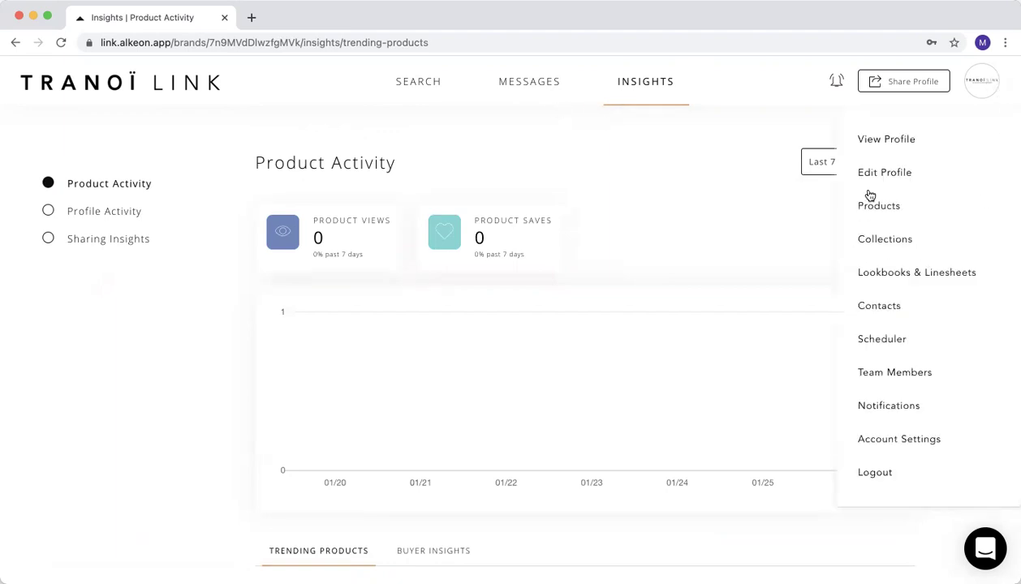
pyautogui.click(719, 237)
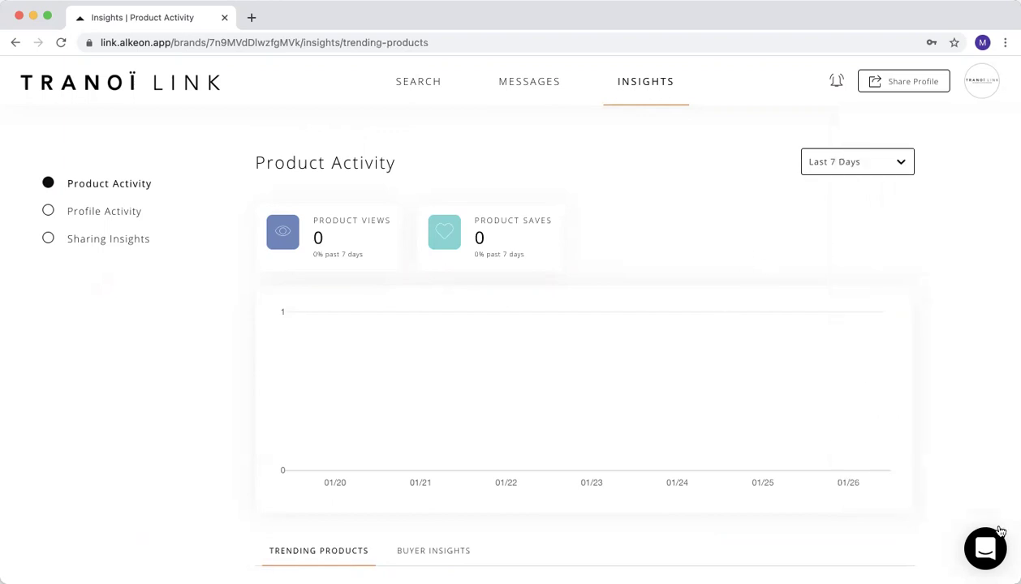
pyautogui.click(980, 552)
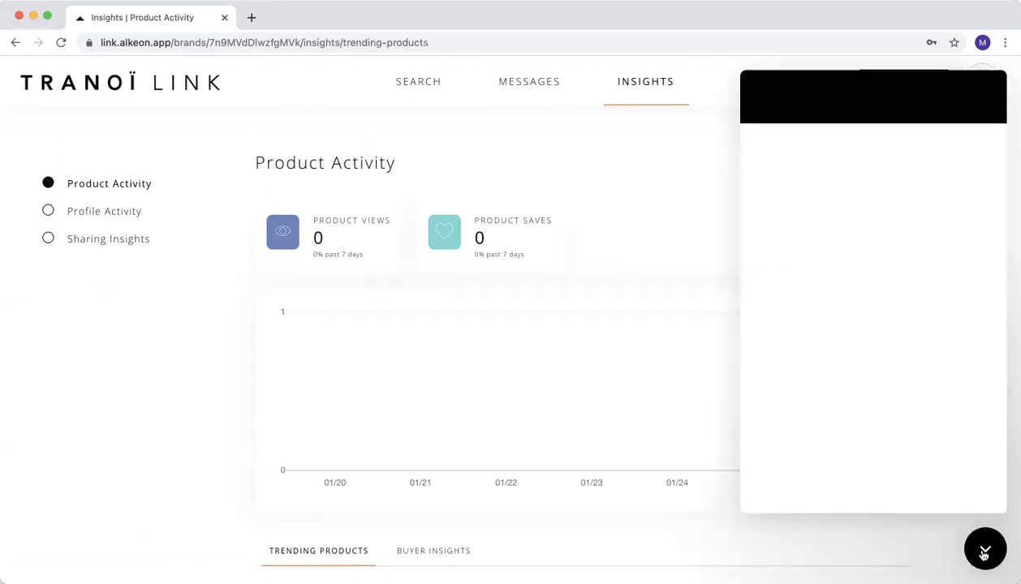
pyautogui.press('Escape')
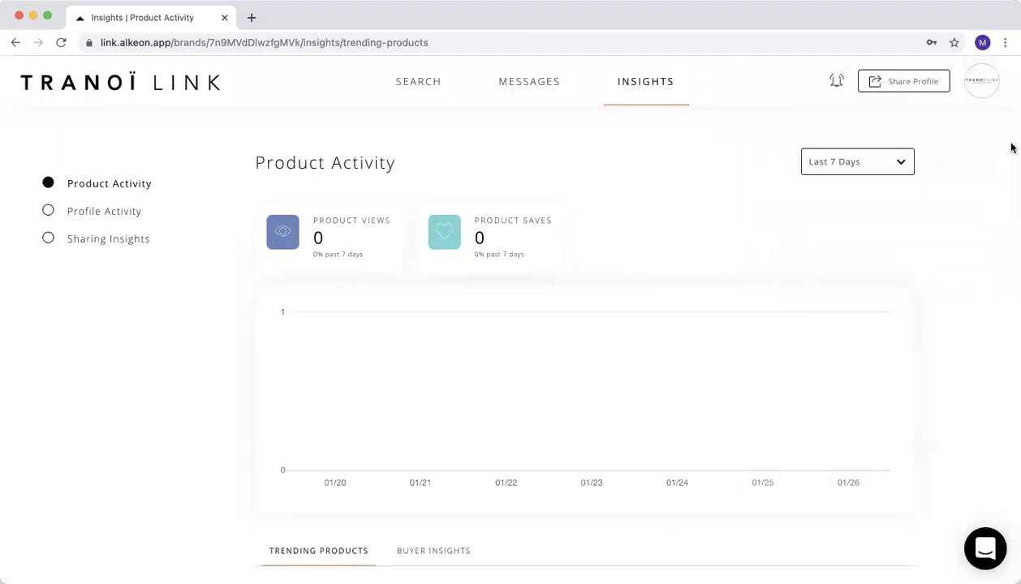
pyautogui.click(986, 89)
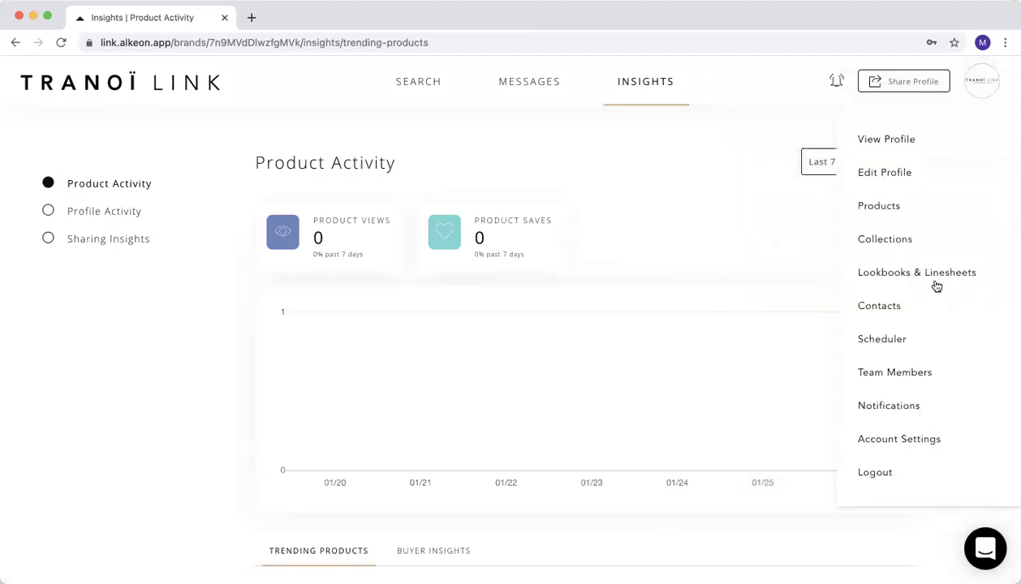
pyautogui.click(874, 474)
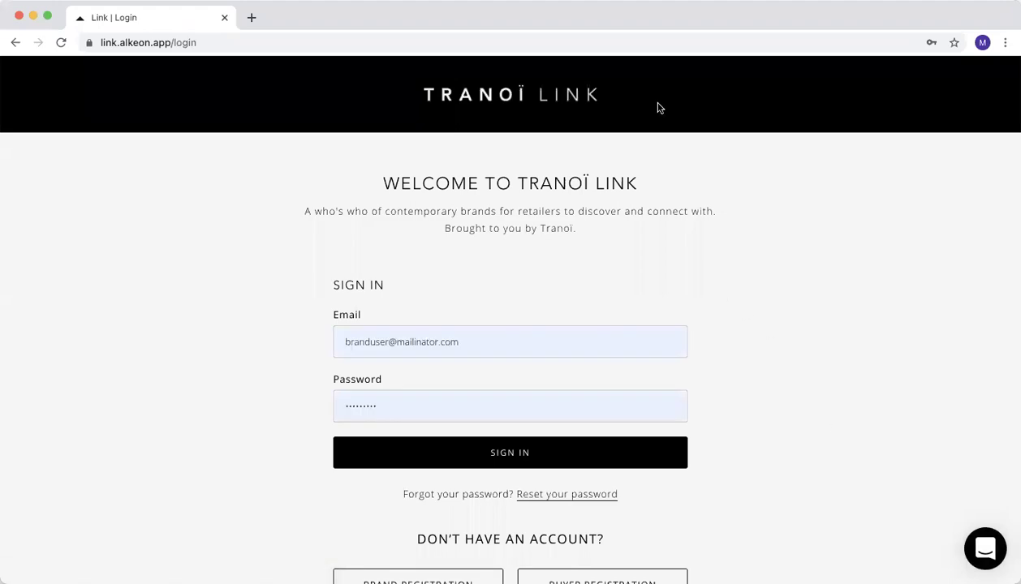